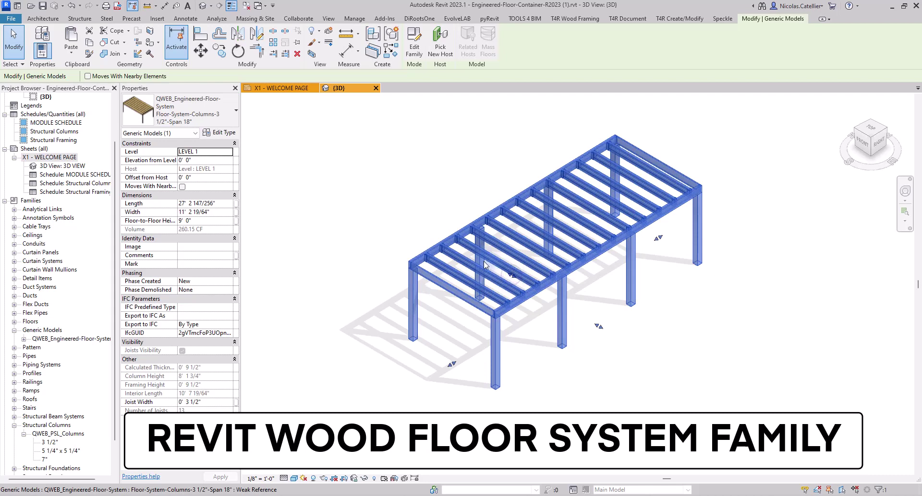
Widen the selected floor system to about 14' 8" with its shape handle and set its floor-to-floor height to 8'
left_click_drag(490, 265, 207, 226)
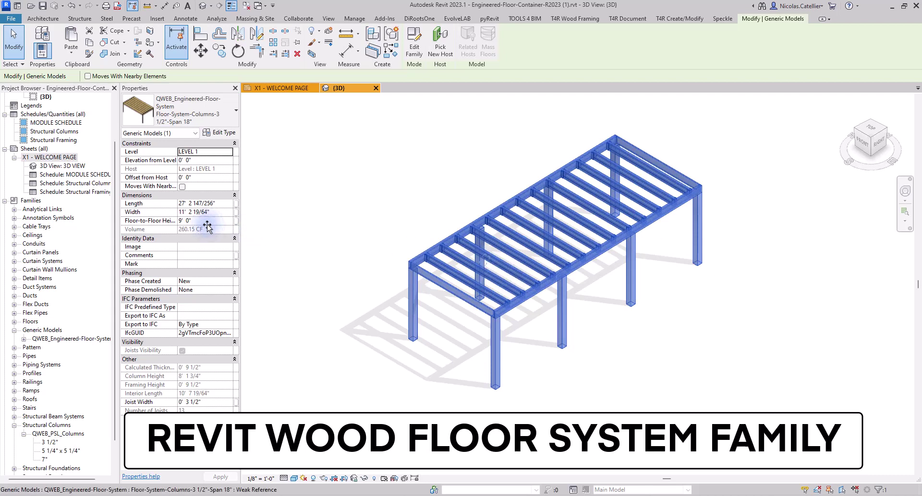
type("8'")
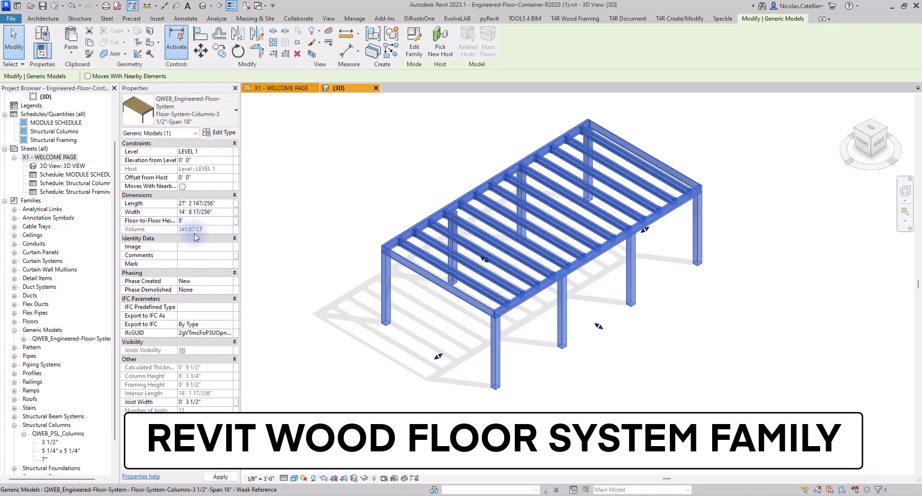
left_click(406, 173)
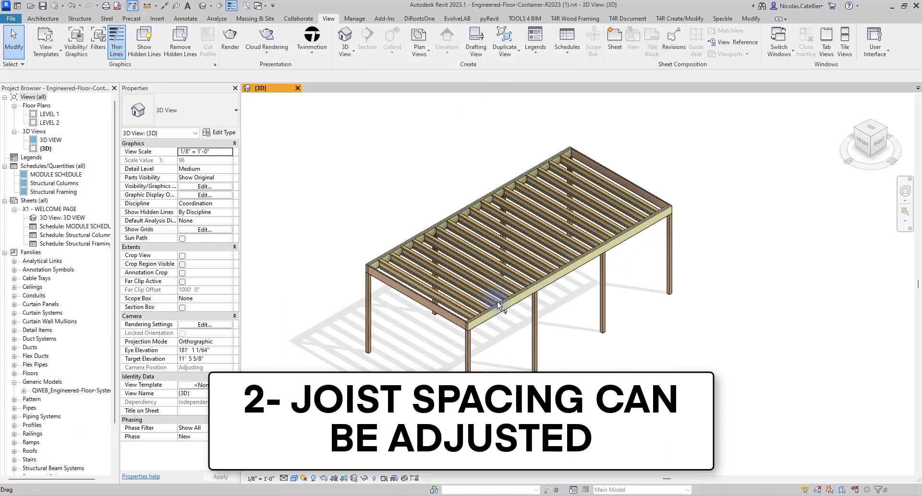
Set the floor system type's joist spacing to 1' and apply it, moving the type properties aside to reveal the model
left_click(499, 304)
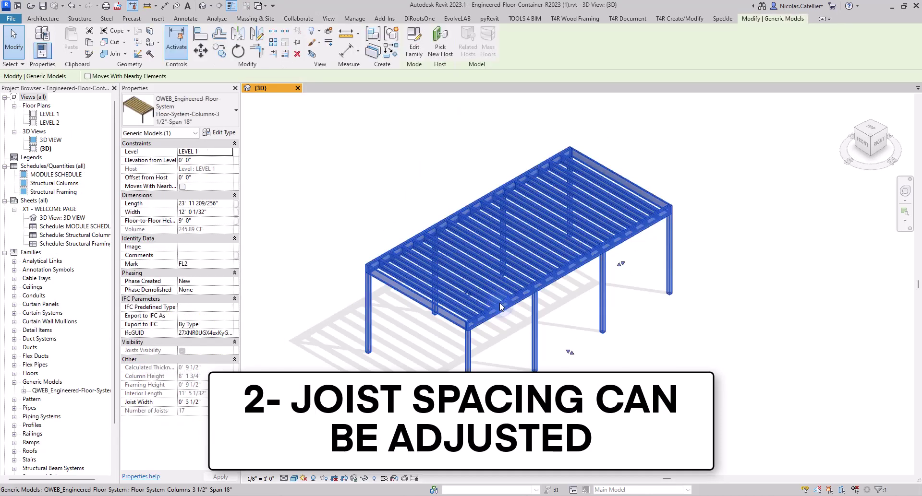
left_click(221, 135)
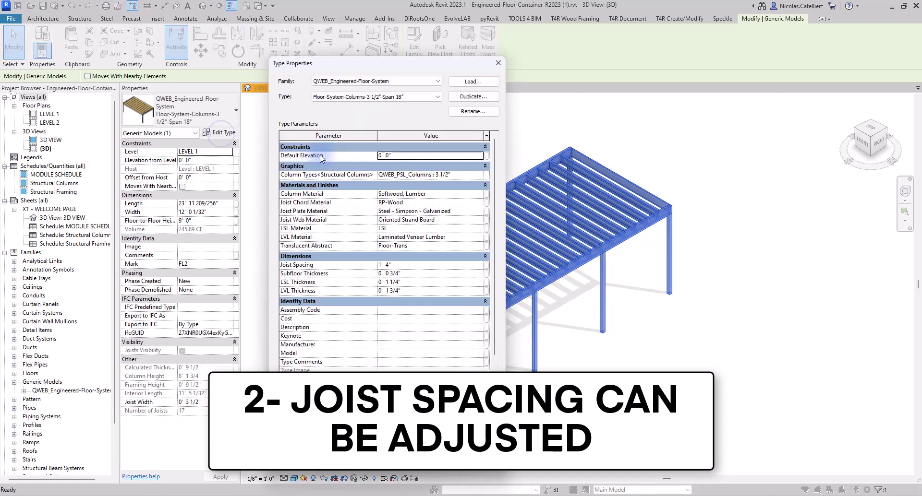
left_click(396, 265)
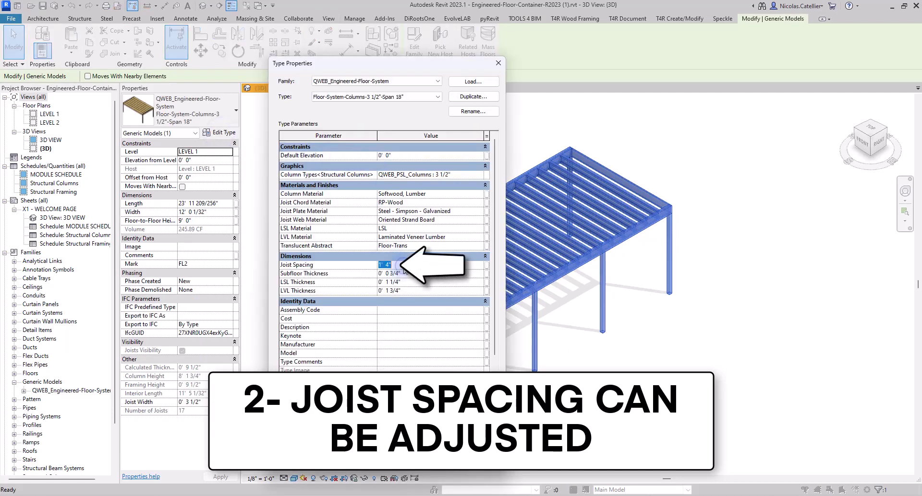
type("1")
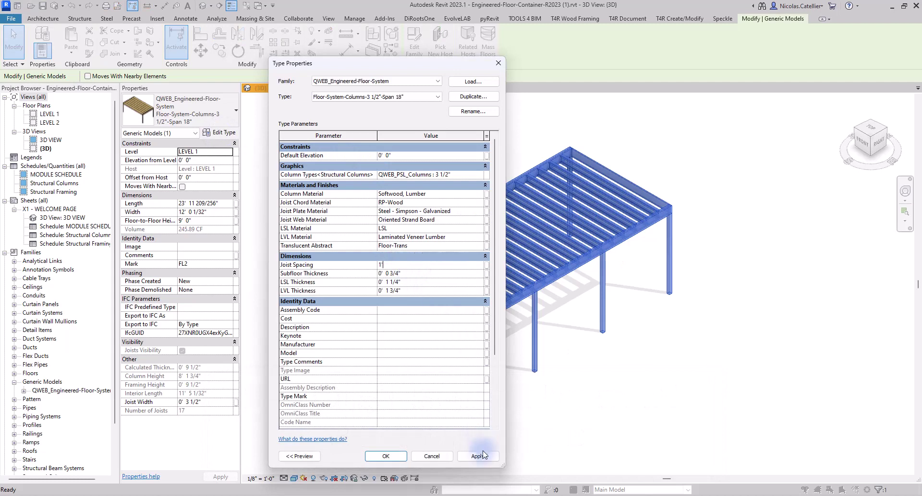
left_click(478, 456)
left_click_drag(419, 63, 308, 56)
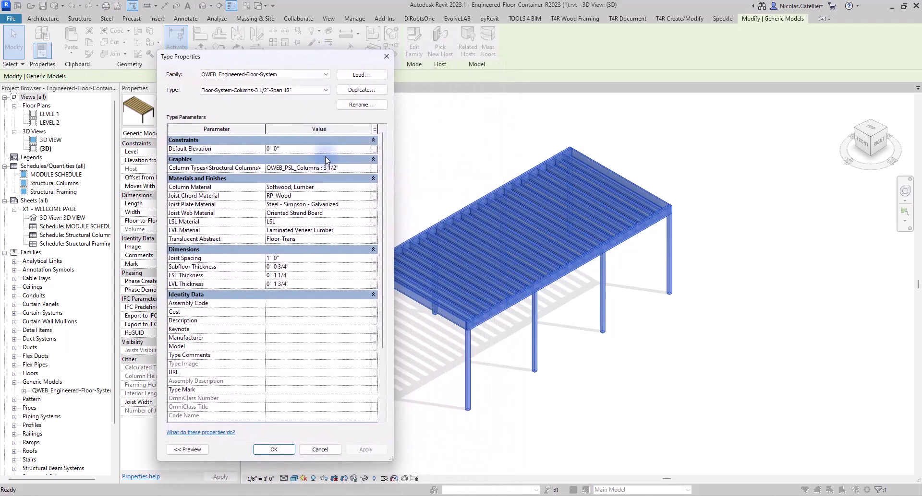
Change the joist spacing of the floor system type to 2' and accept the type properties
left_click(301, 259)
type("2")
left_click(365, 449)
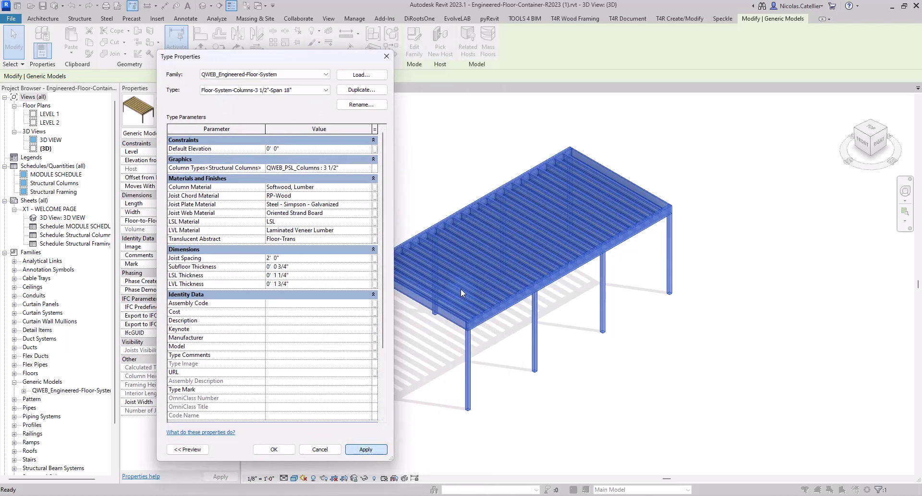
left_click(274, 449)
left_click(459, 405)
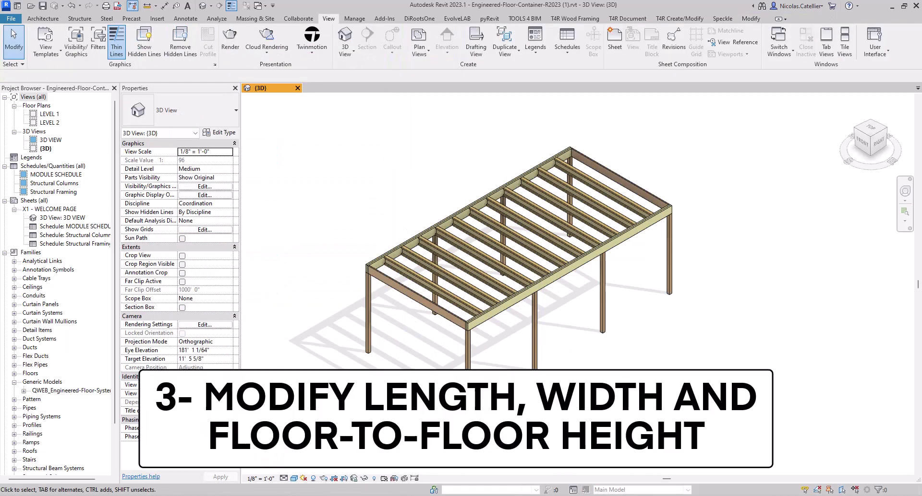
Set the floor system's width to 11' and its length to 18'
left_click(528, 274)
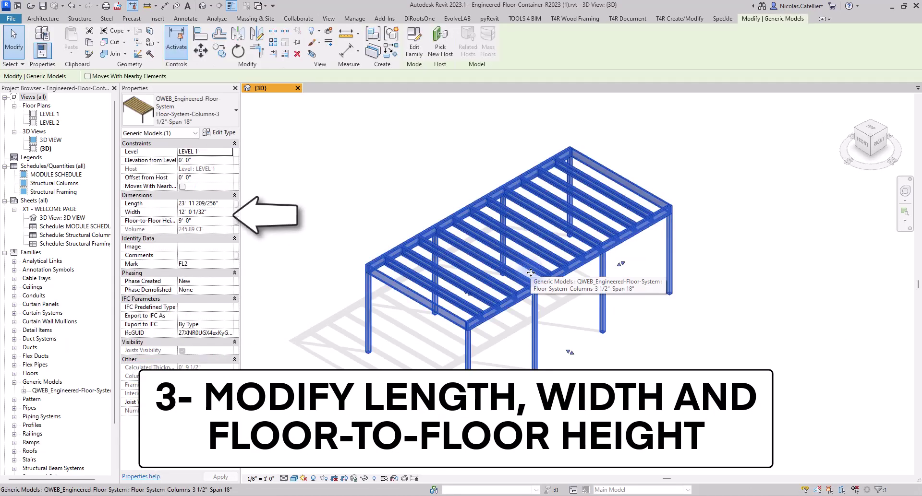
left_click(222, 212)
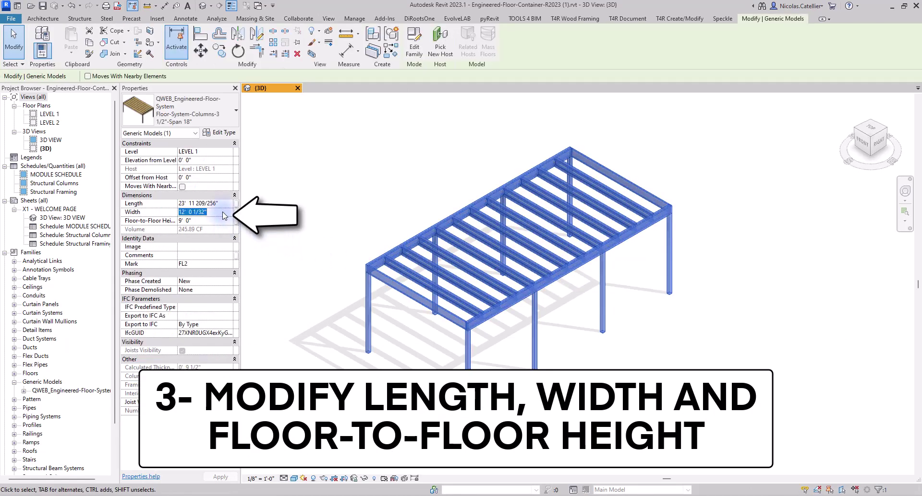
type("11'")
left_click(224, 204)
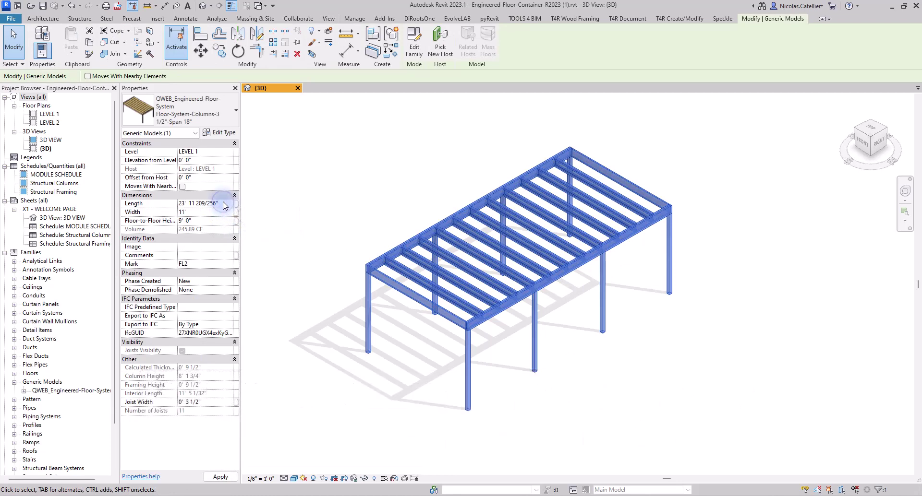
type("1/")
type("8")
key("Return")
left_click(425, 182)
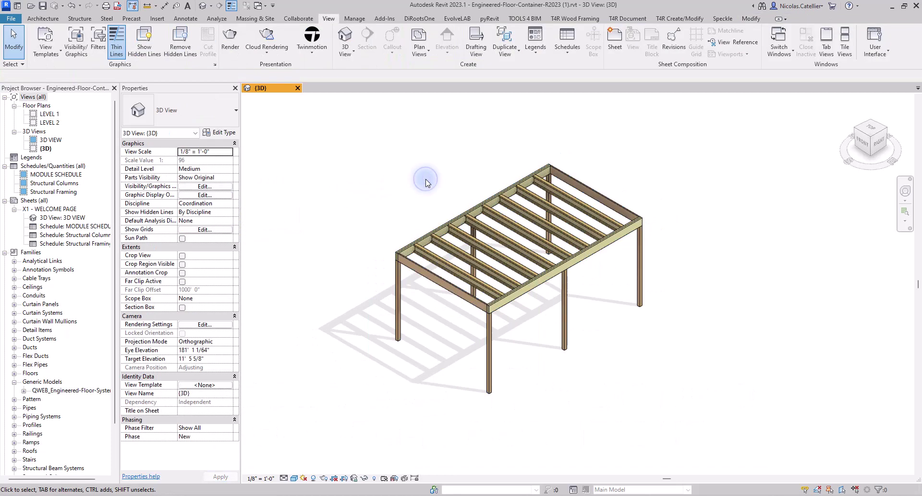
Set the floor system's floor-to-floor height to 7'
left_click(406, 211)
left_click(213, 222)
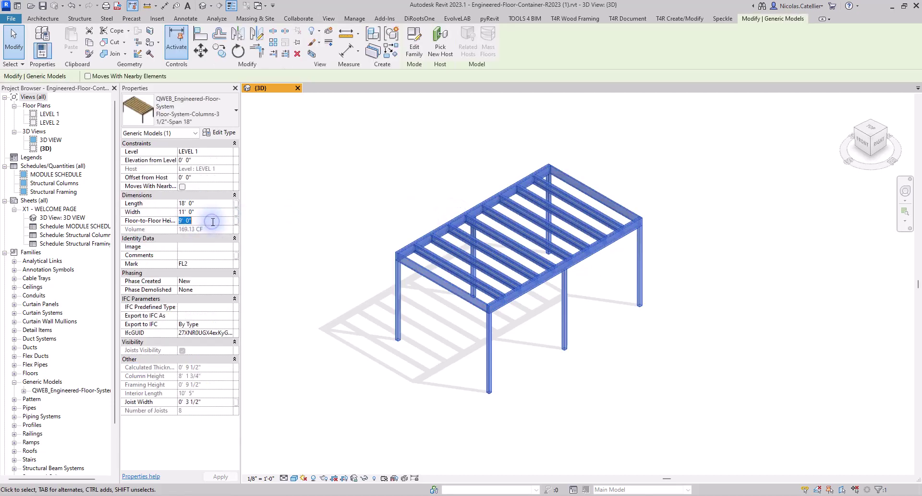
type("7")
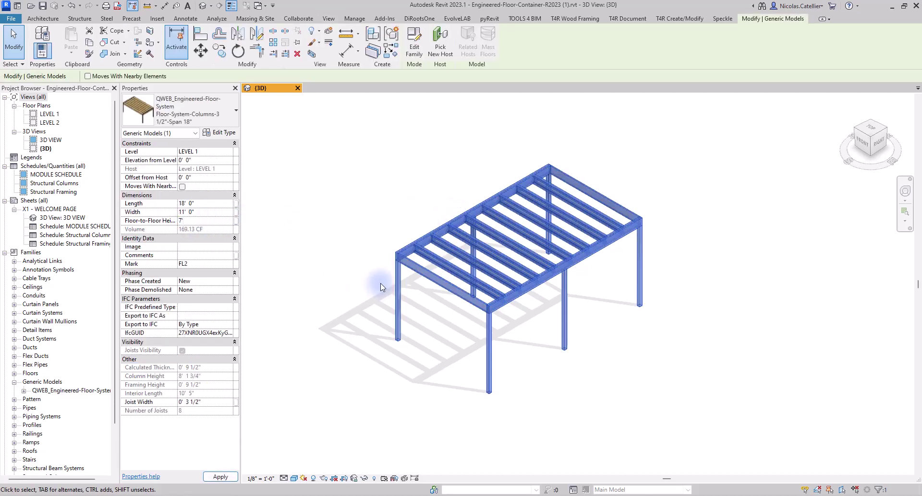
key("Return")
left_click(363, 260)
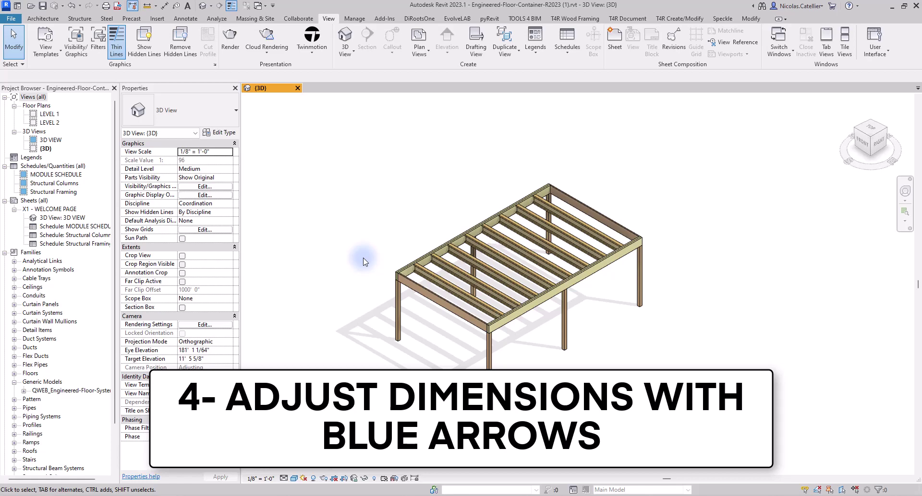
Resize the floor system with its shape handles to about 19' long and 9' 4" wide, and set its length to exactly 19'
left_click(463, 290)
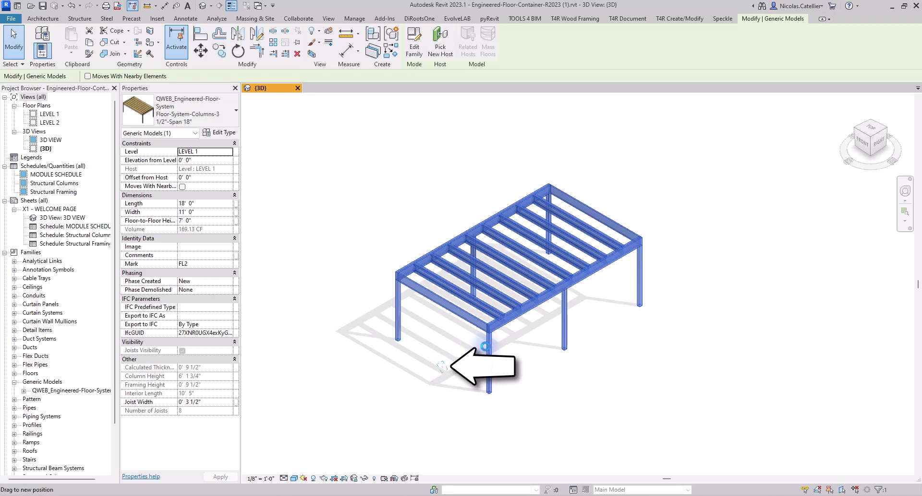
left_click_drag(484, 342, 525, 321)
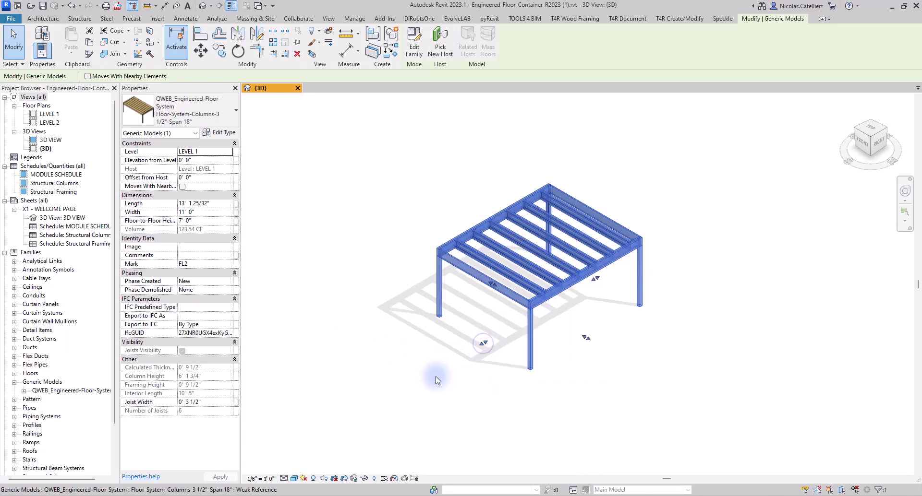
left_click_drag(437, 376, 544, 349)
left_click(221, 204)
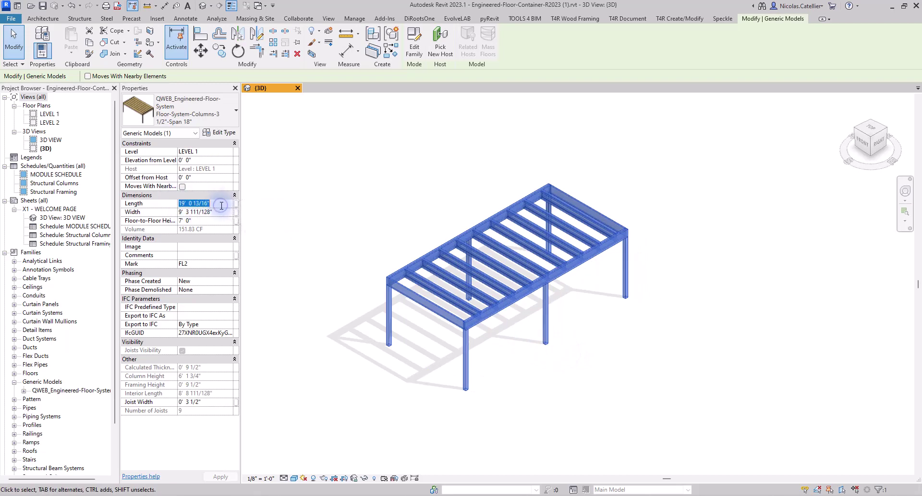
type("19")
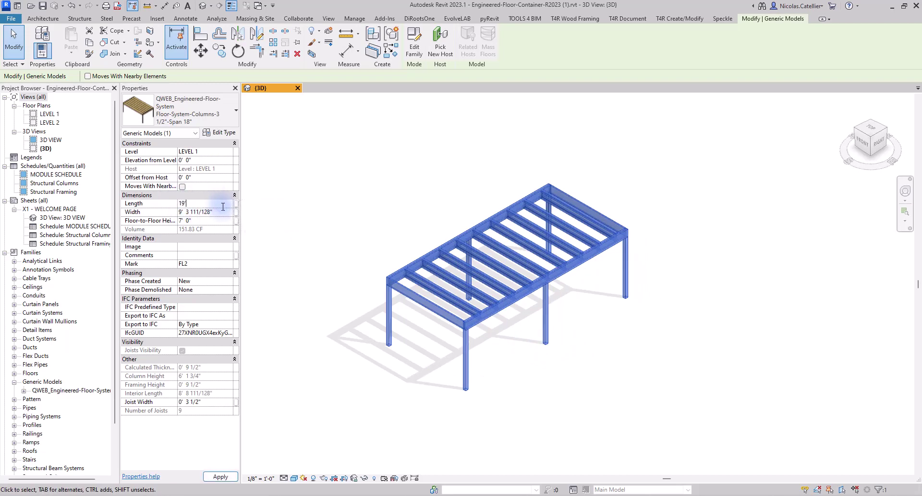
left_click(318, 227)
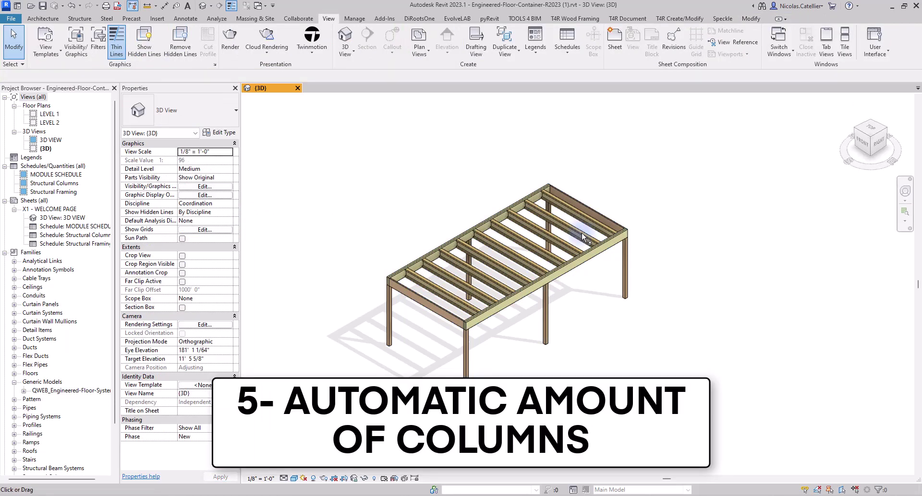
Shorten the floor system by setting its length to 13'
left_click(484, 313)
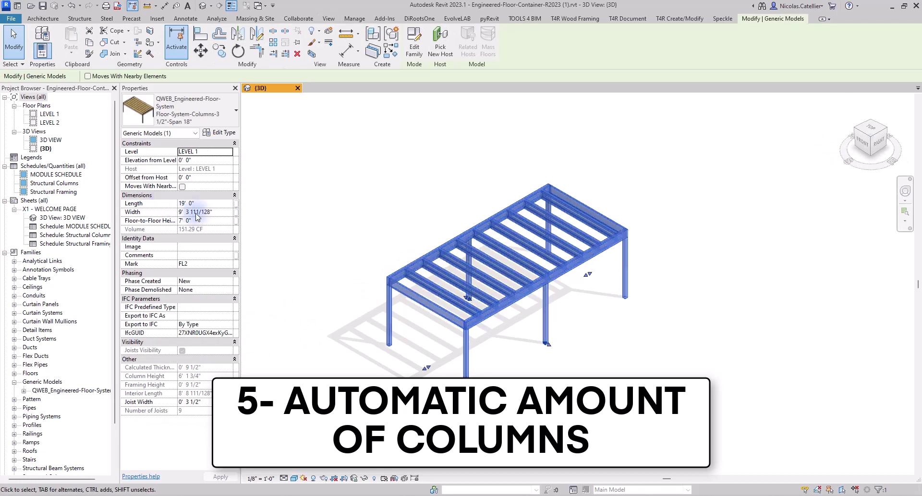
left_click(214, 204)
type("13")
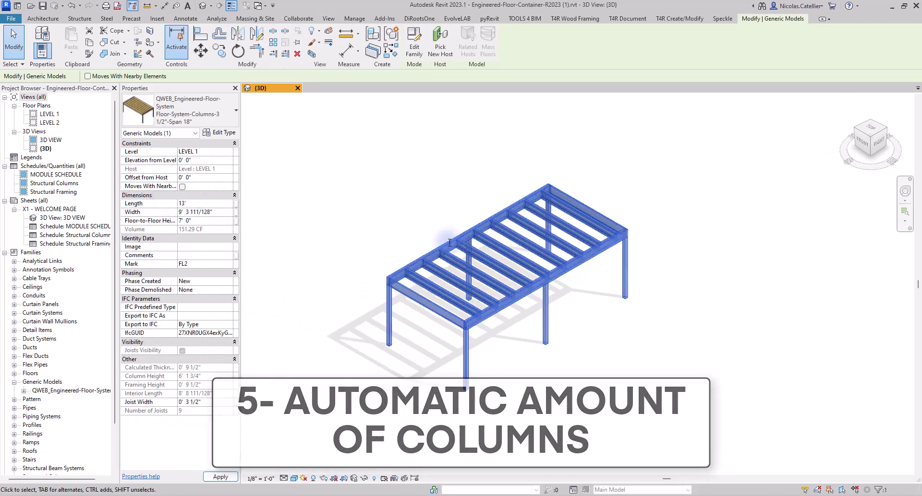
key("Return")
left_click(341, 212)
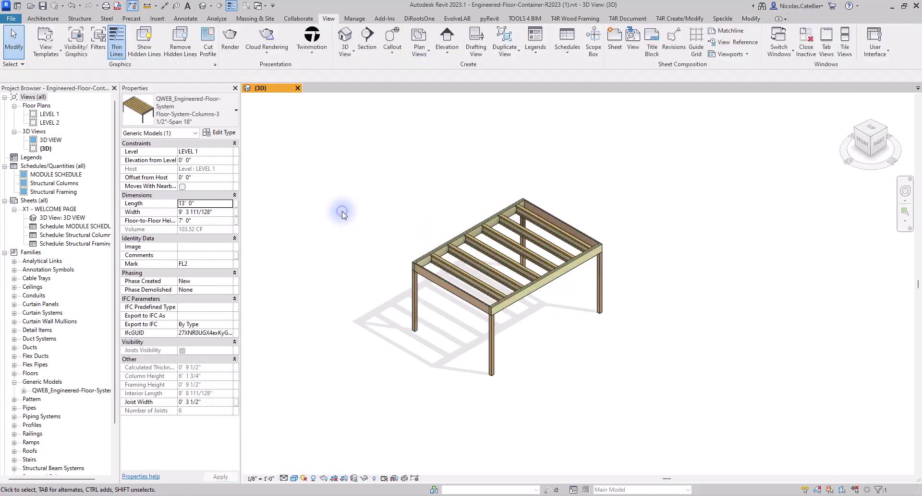
Select the floor system and set its length to 17'
left_click(423, 259)
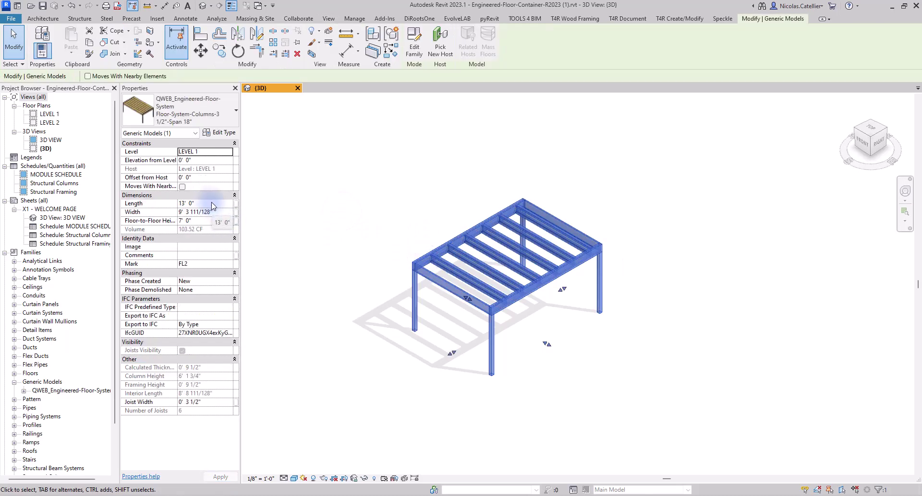
left_click(211, 202)
type("17")
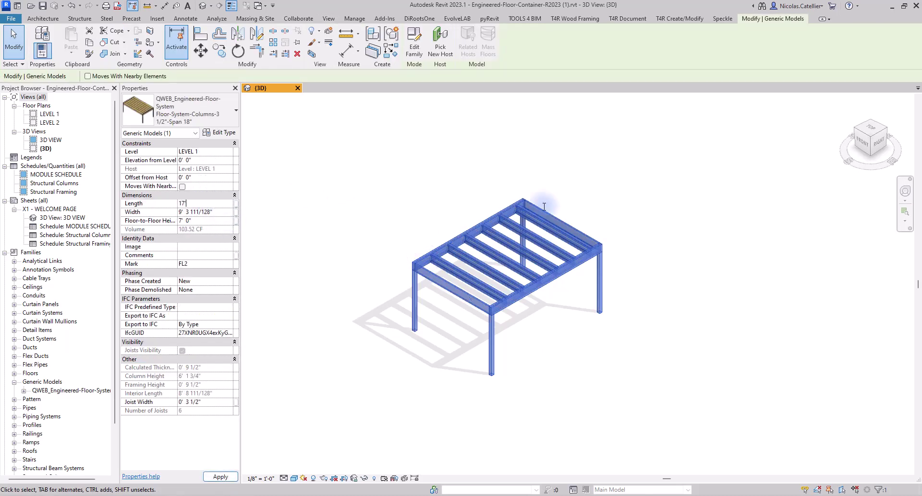
key("Return")
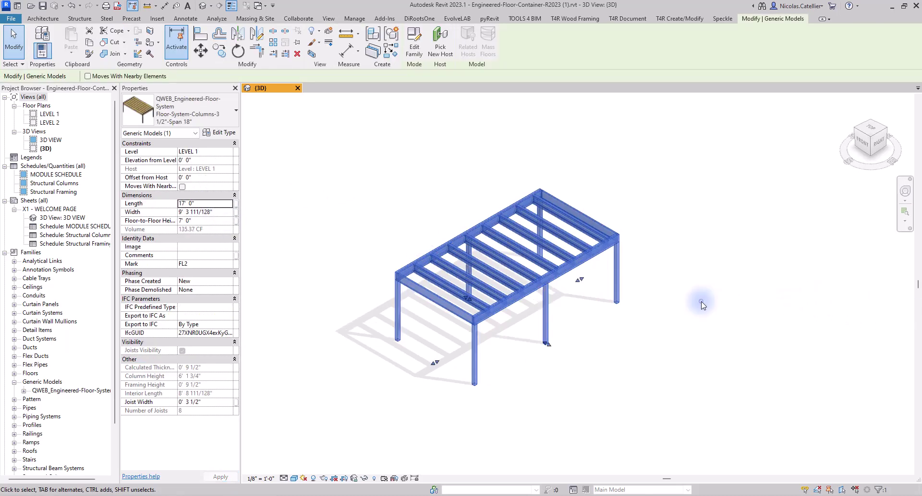
left_click(701, 302)
Lengthen the floor system to 25' and deselect it
left_click(212, 203)
type("2")
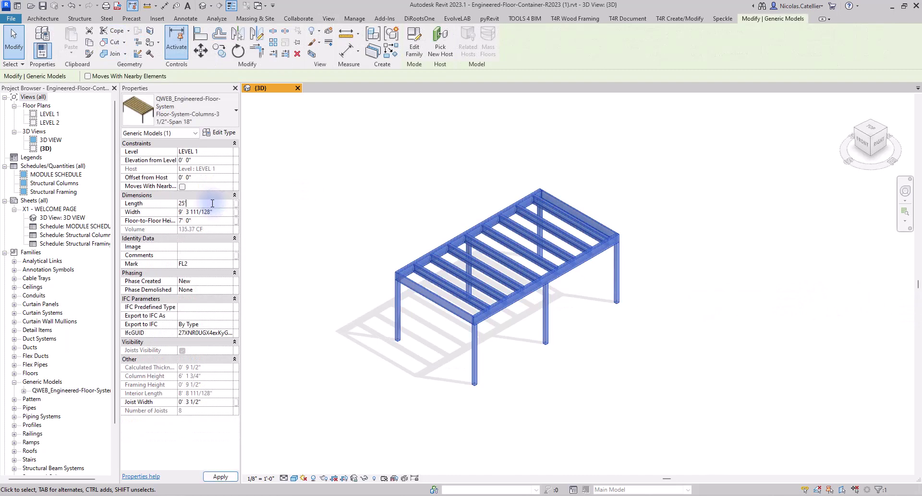
type("5")
key("Return")
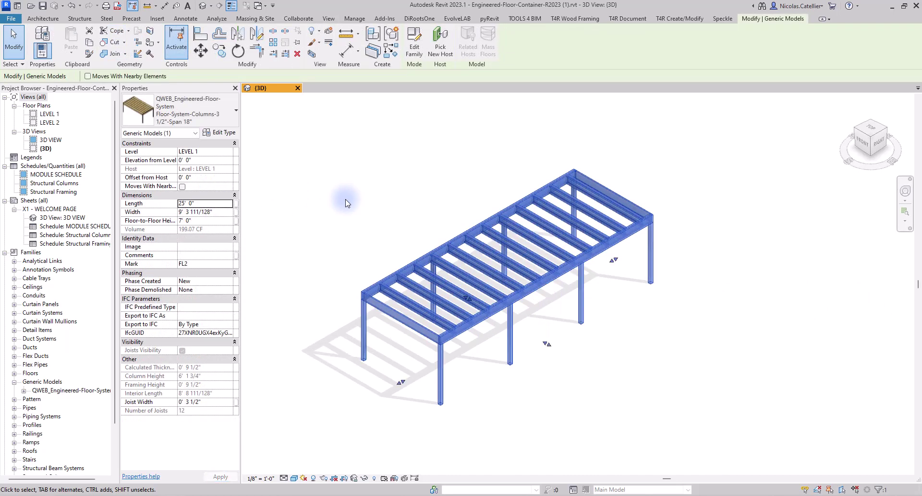
left_click(347, 203)
right_click(346, 203)
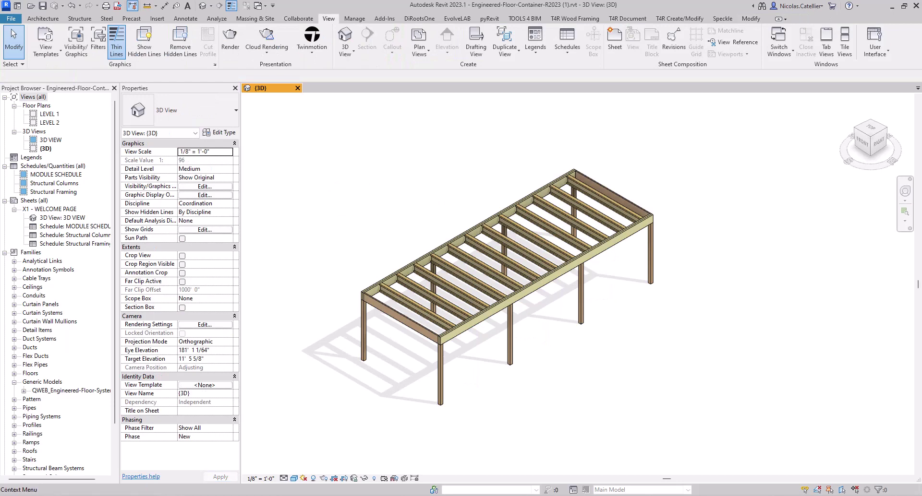
Swap the floor system type's columns to QWEB_PSL_Columns : 5 1/4" x 5 1/4" and apply the change
left_click(538, 278)
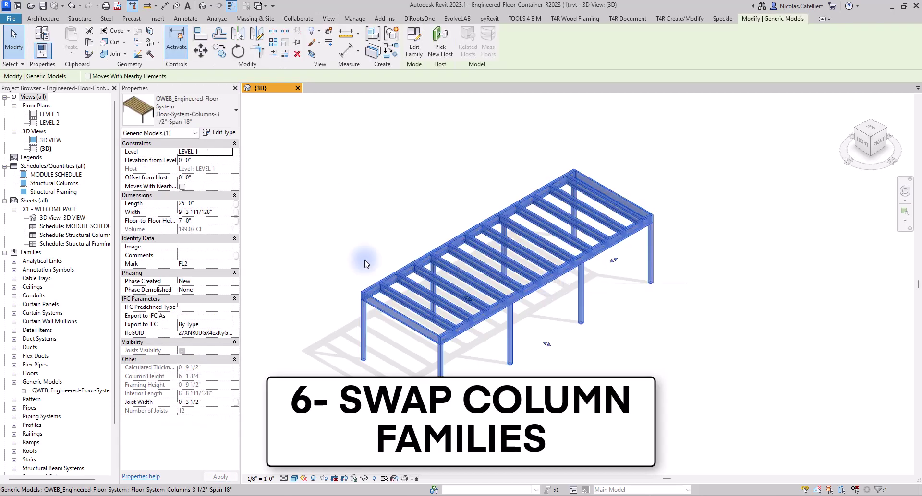
left_click(218, 132)
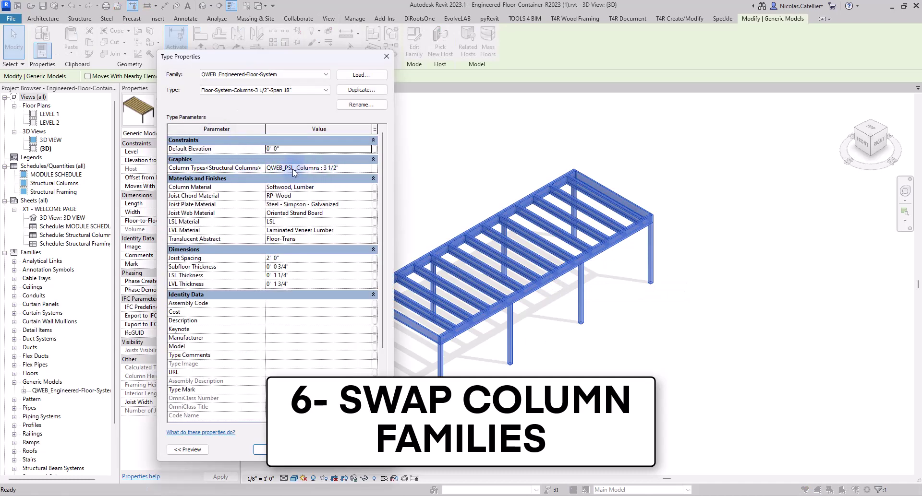
left_click(343, 169)
left_click(311, 184)
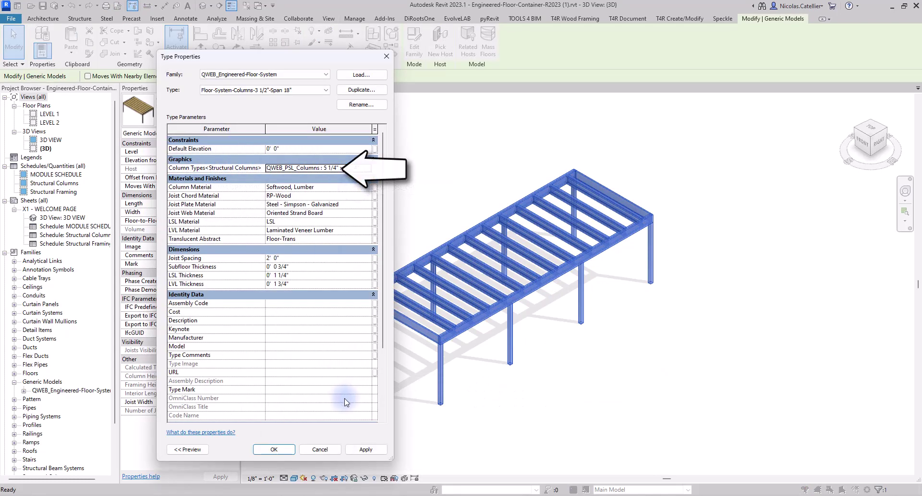
left_click(366, 450)
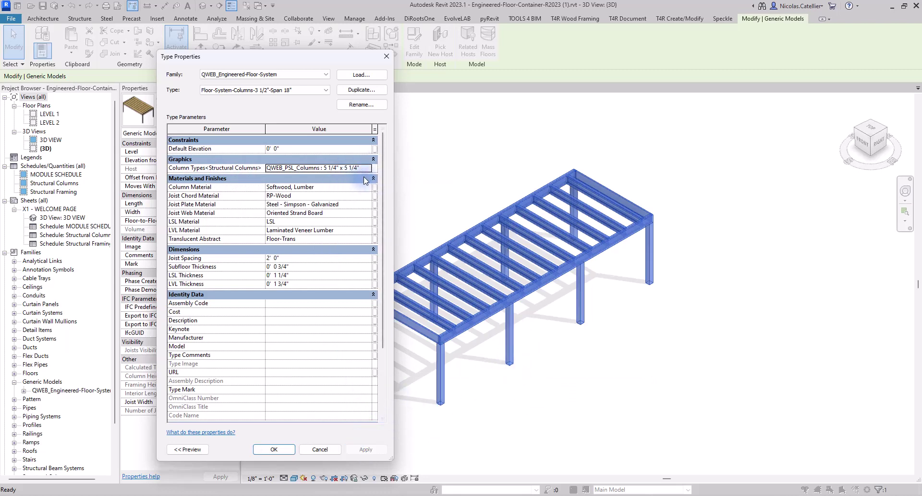
Duplicate the 5 1/4" x 5 1/4" type of the QWEB_PSL_Columns family and name the copy 7"
left_click(273, 450)
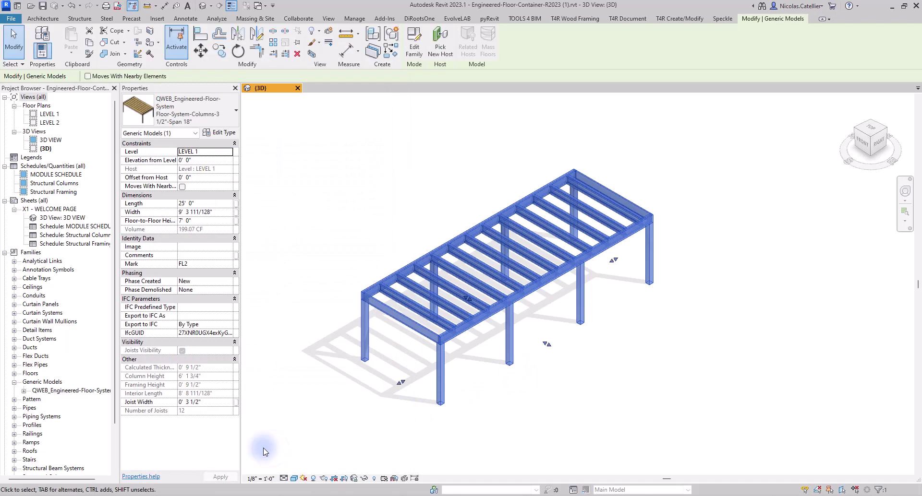
scroll(67, 384, "down", 2)
left_click(14, 433)
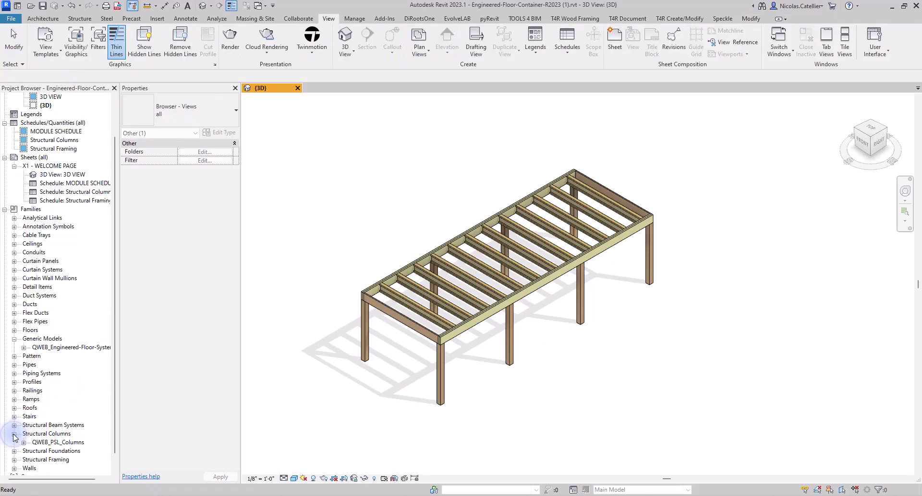
left_click(23, 443)
left_click(55, 459)
right_click(55, 460)
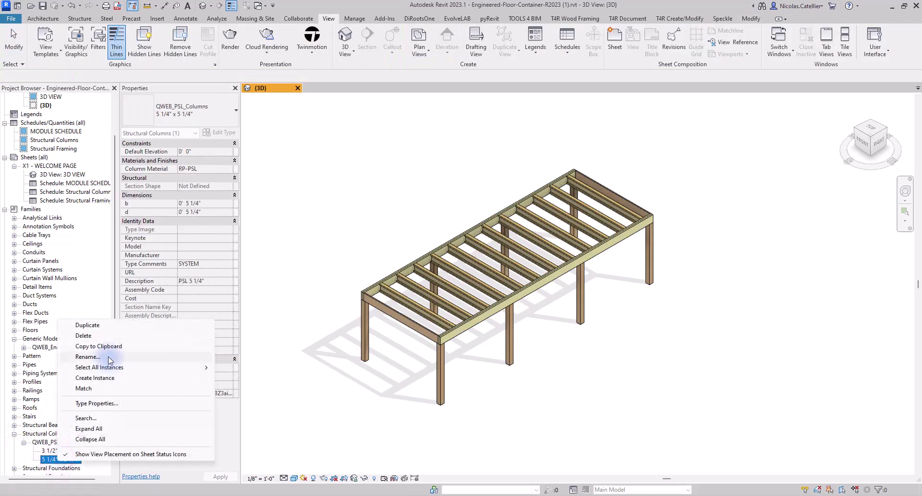
left_click(98, 325)
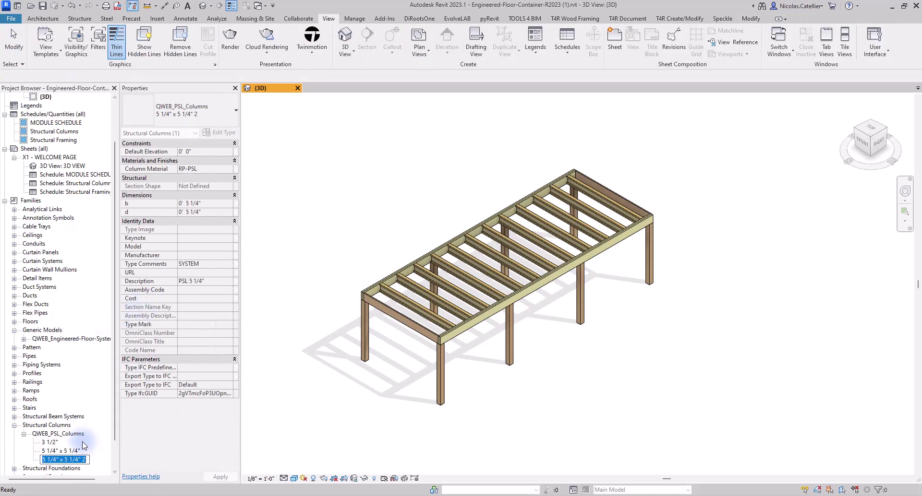
type("7")
left_click(41, 461)
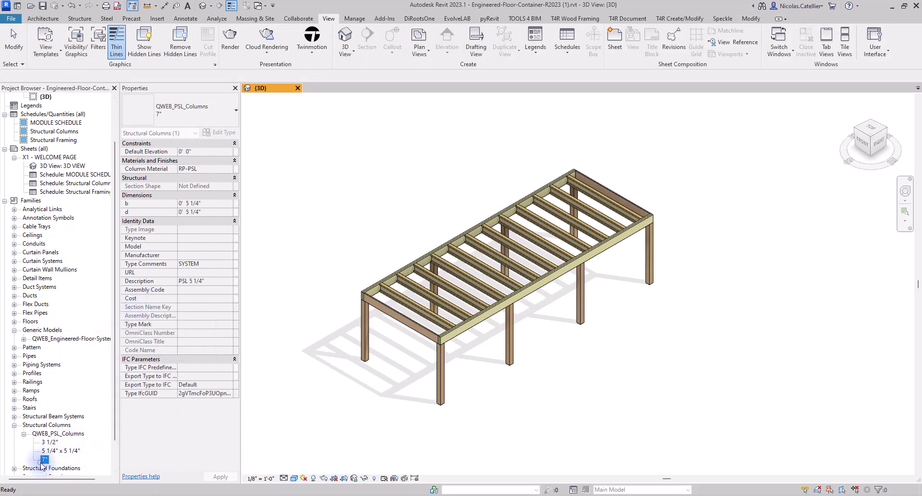
Set both the b and d dimensions of the 7" column type to 7" and accept
double_click(43, 461)
left_click(318, 215)
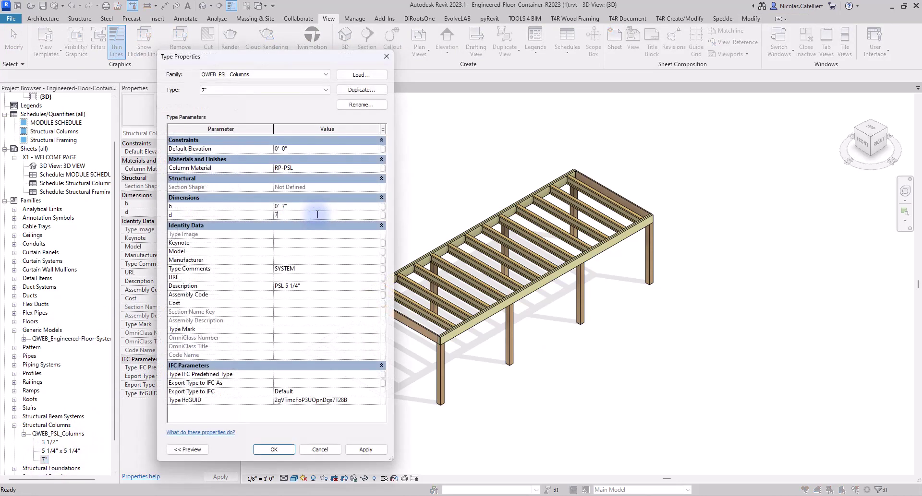
type("7")
left_click(274, 450)
Assign QWEB_PSL_Columns : 7" as the floor system type's column type, then deselect the floor system
left_click(226, 134)
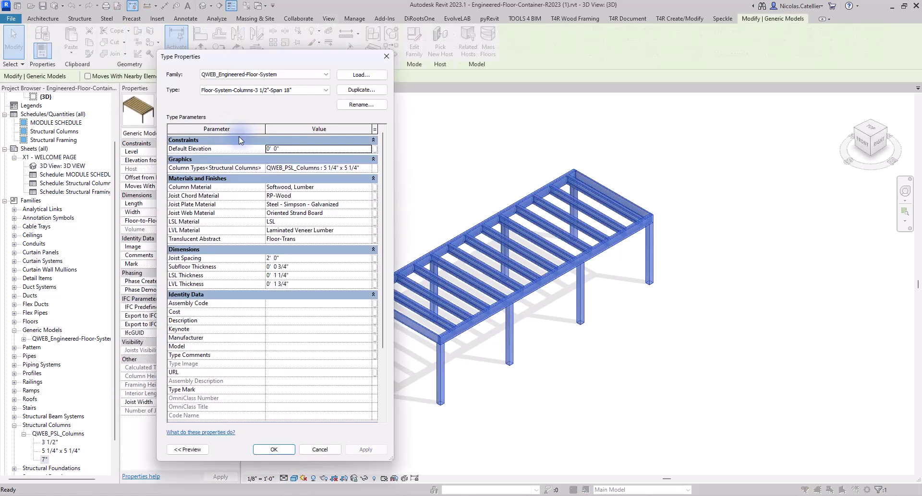
left_click(367, 168)
left_click(329, 192)
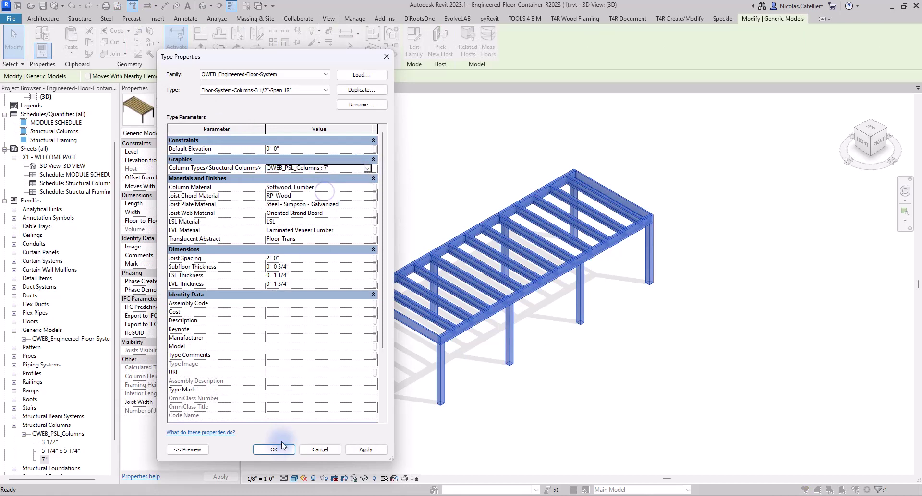
left_click(273, 449)
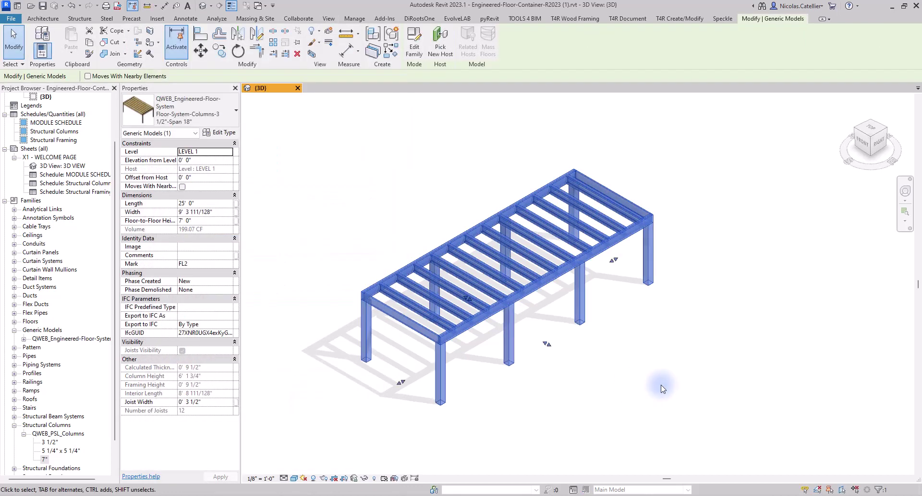
left_click(662, 387)
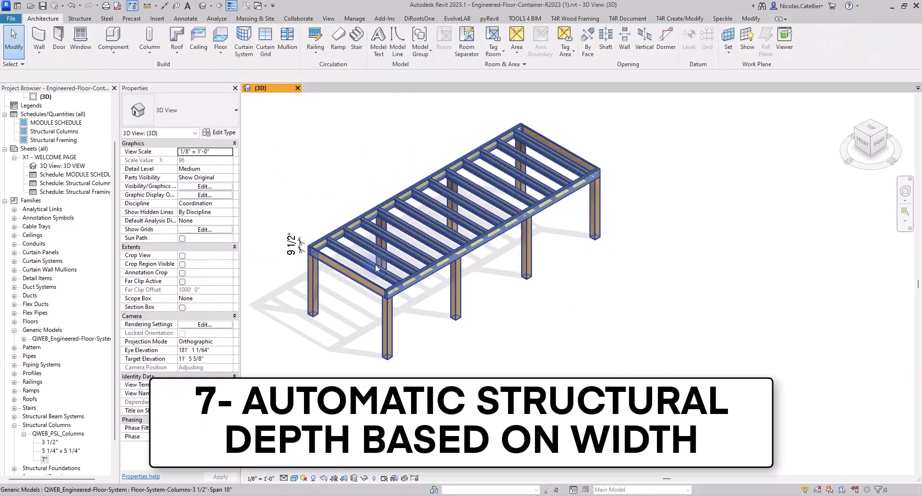
Stretch the floor system's width freehand to about 17' 10", about 25' 9" and finally about 30', then deselect it
left_click(305, 256)
mouse_move(493, 298)
left_mouse_down()
mouse_move(530, 330)
mouse_move(565, 342)
left_mouse_up()
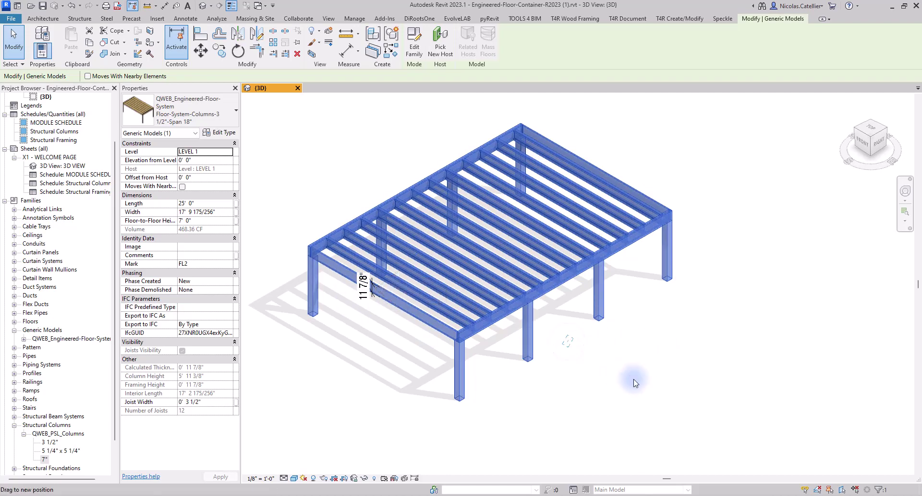
left_click_drag(634, 383, 633, 380)
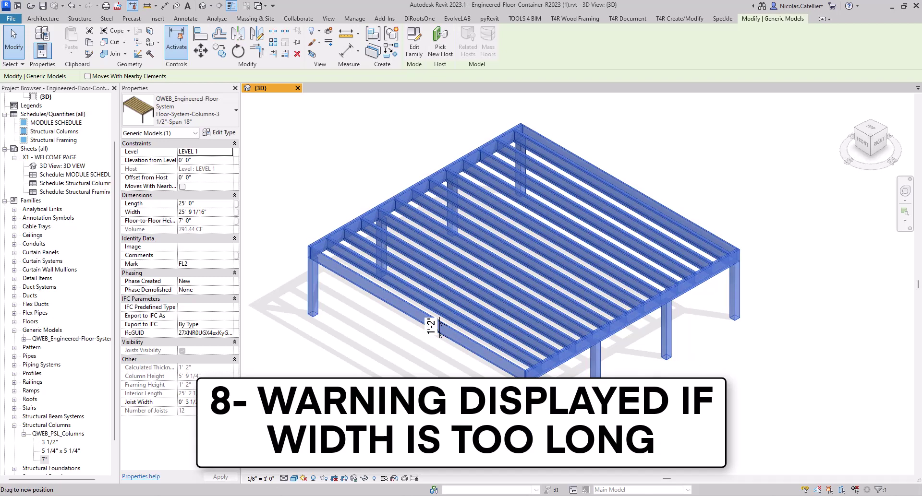
left_click_drag(438, 328, 474, 351)
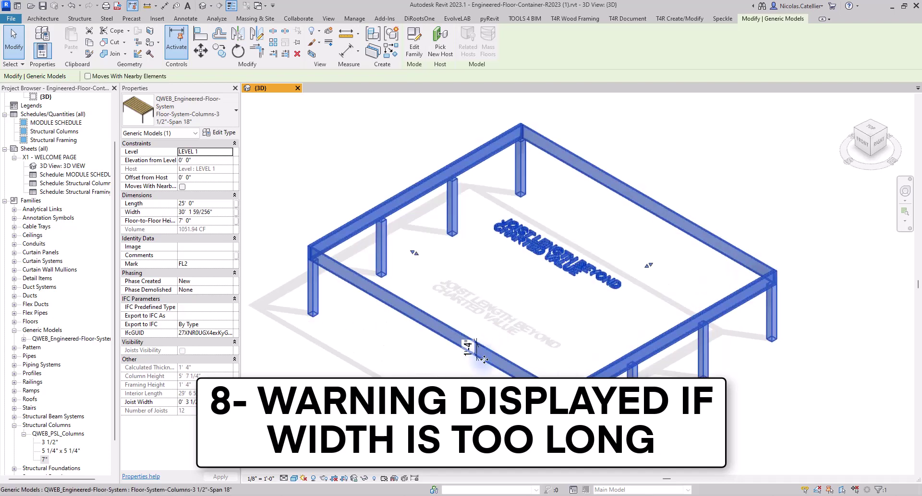
key("Escape")
Select the floor system and set its width to 20', then deselect it
scroll(500, 263, "up", 3)
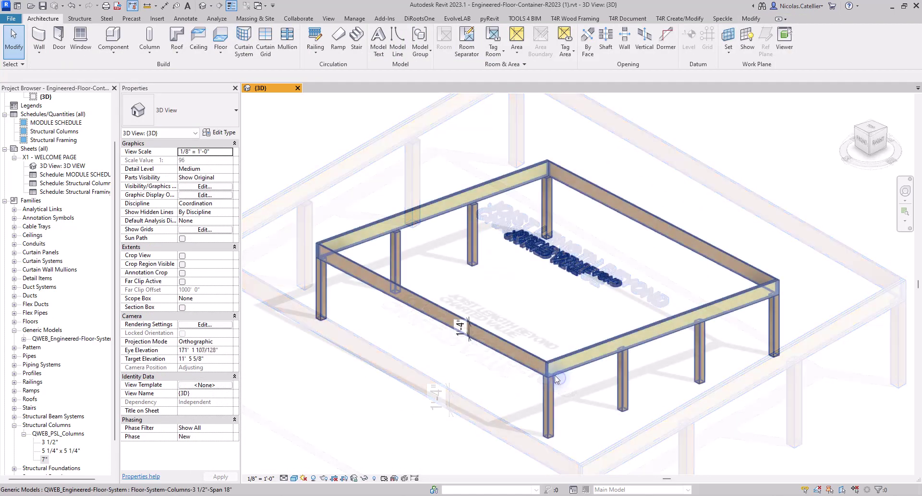
left_click(555, 376)
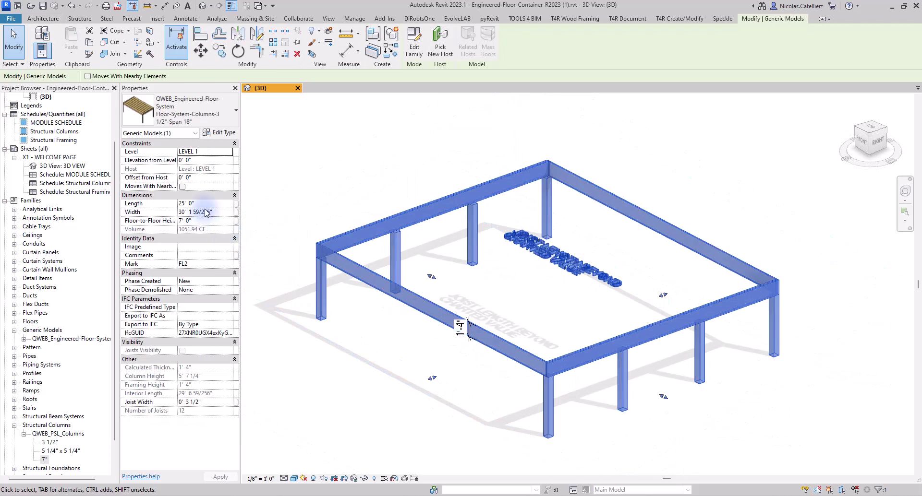
left_click(228, 212)
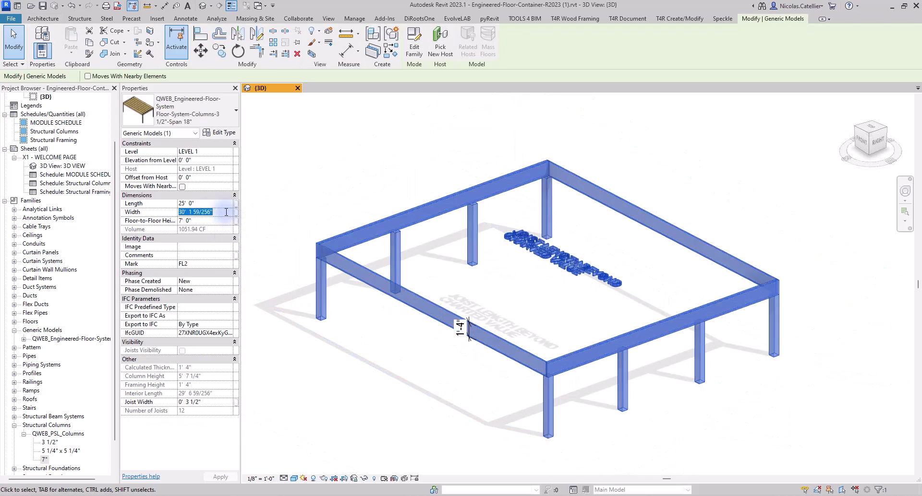
type("20")
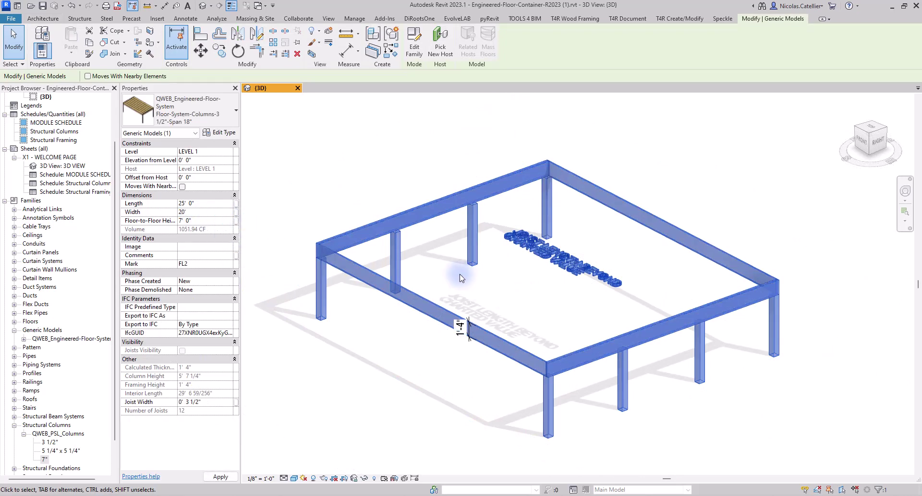
key("Return")
left_click(397, 359)
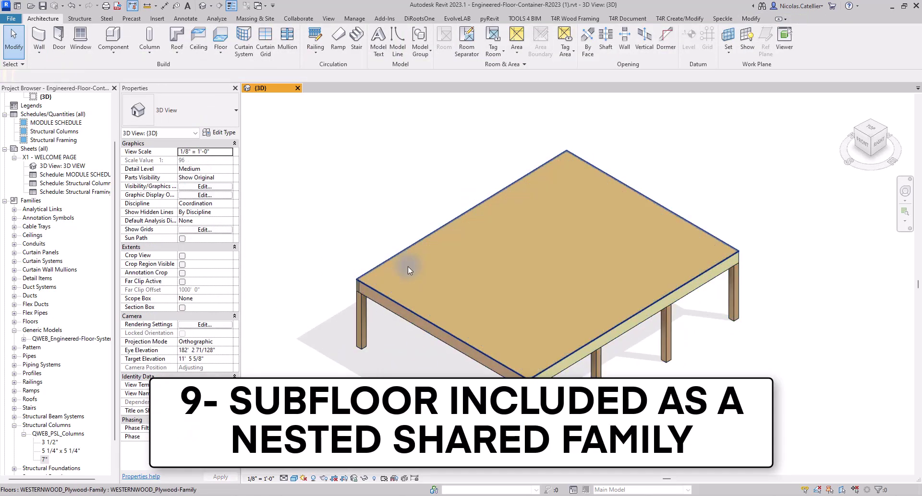
Inspect the nested plywood subfloor's category and the floor system type's Subfloor Visibility parameter
left_click(411, 283)
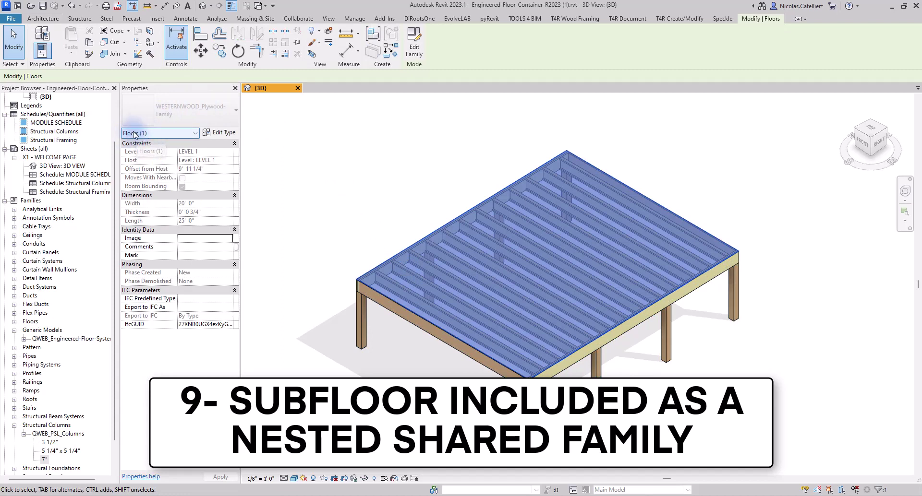
left_click(302, 201)
left_click(356, 338)
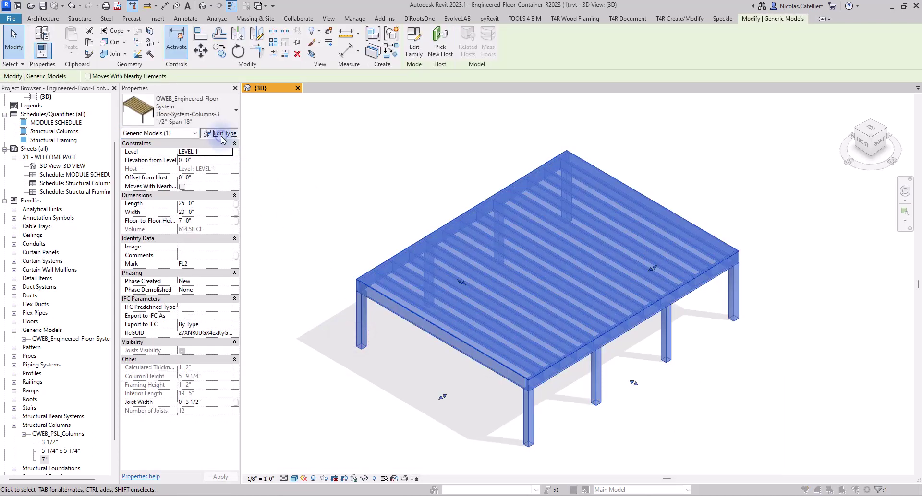
left_click(219, 134)
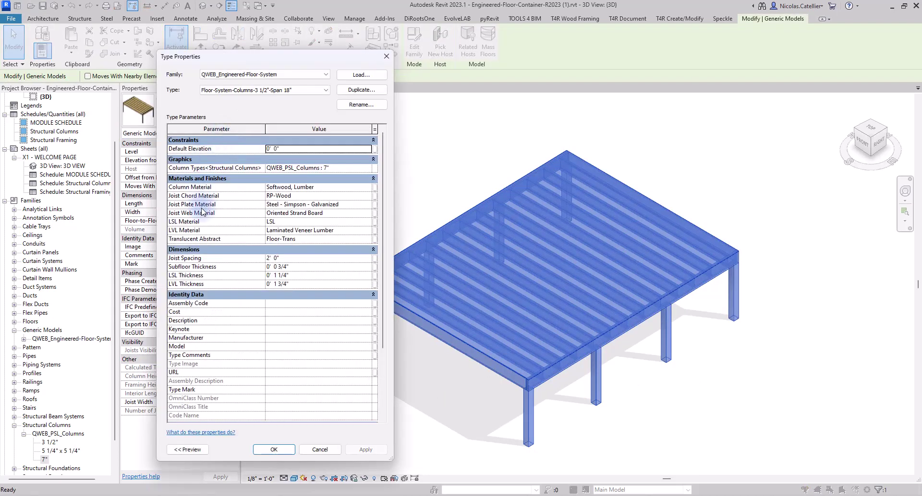
scroll(236, 336, "down", 3)
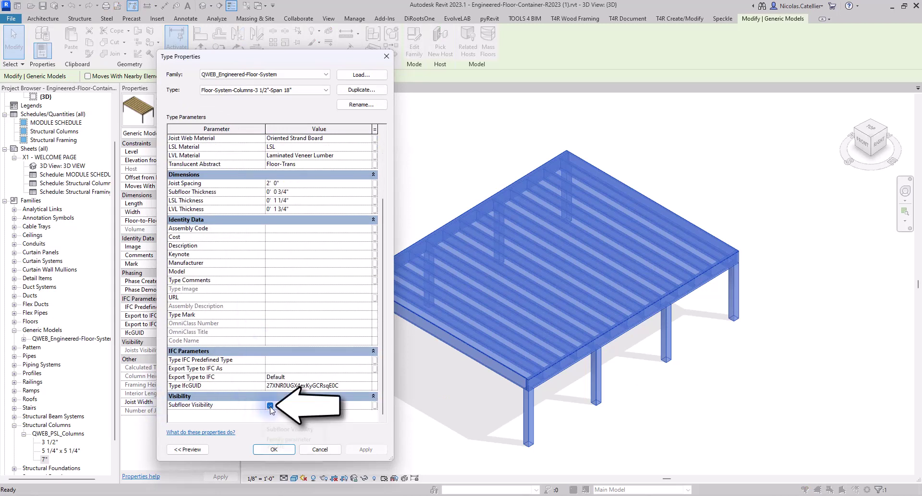
left_click(273, 449)
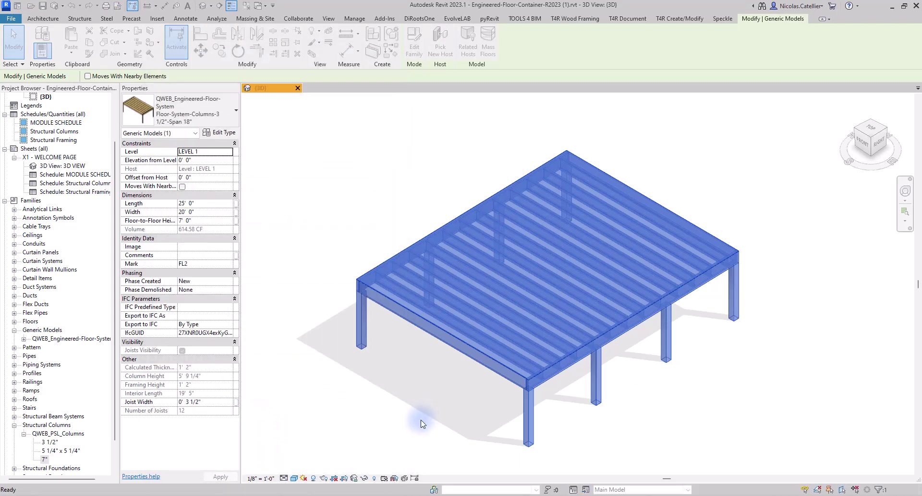
Turn off the Floors category in the 3D view's visibility overrides to hide the subfloor
left_click(421, 420)
key("v")
key("g")
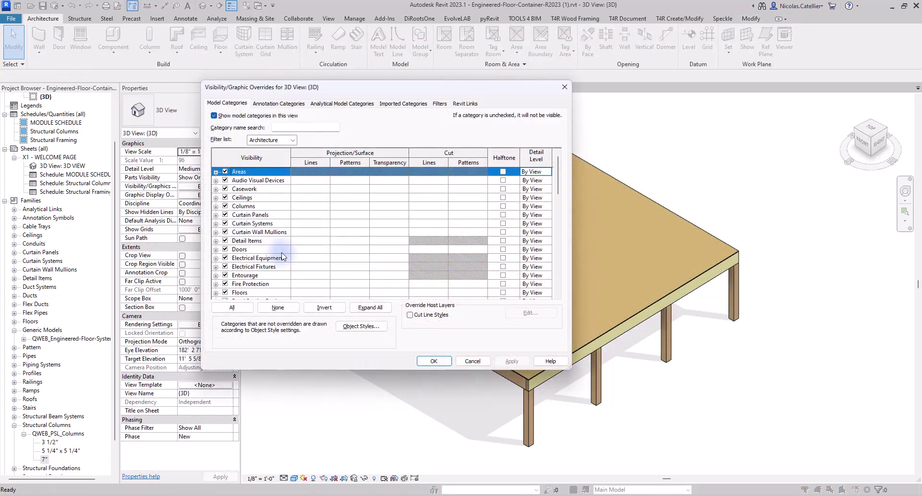
left_click(239, 250)
key("f")
scroll(257, 256, "down", 3)
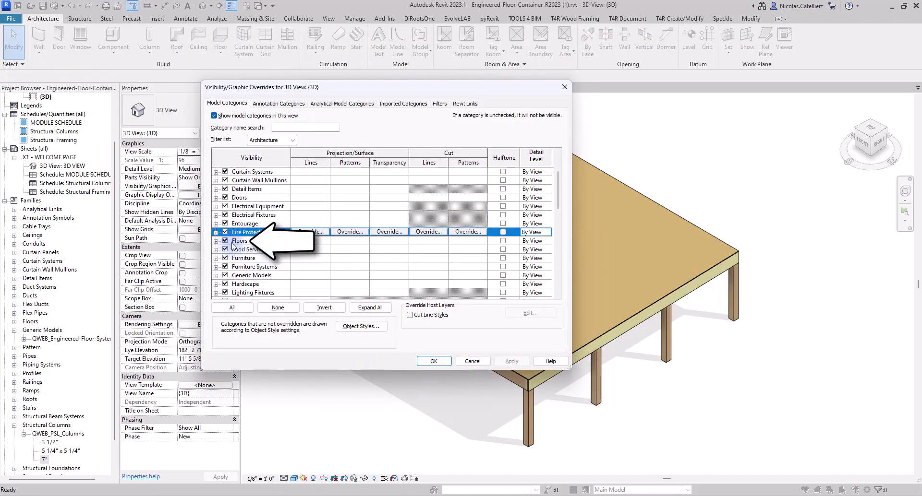
left_click(225, 241)
left_click(433, 361)
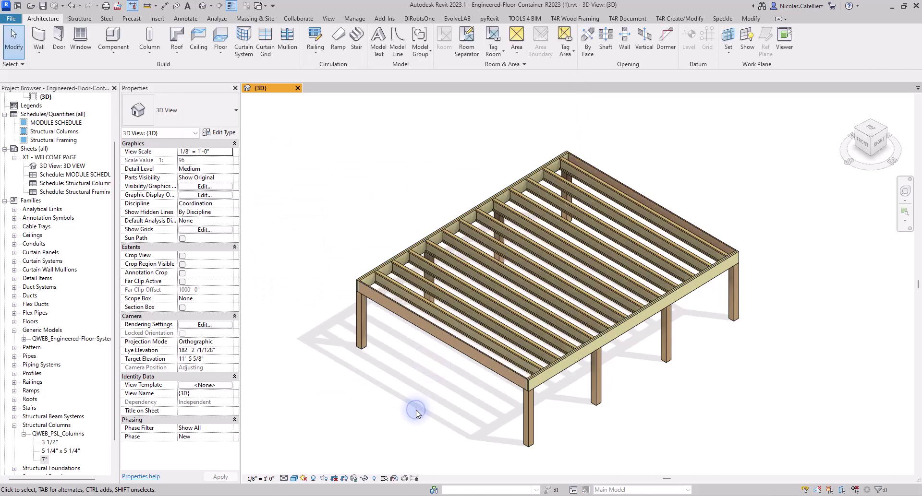
Turn off the Structural Columns category in the 3D view's visibility overrides
key("v")
key("g")
key("s")
key("t")
key("r")
scroll(265, 222, "down", 2)
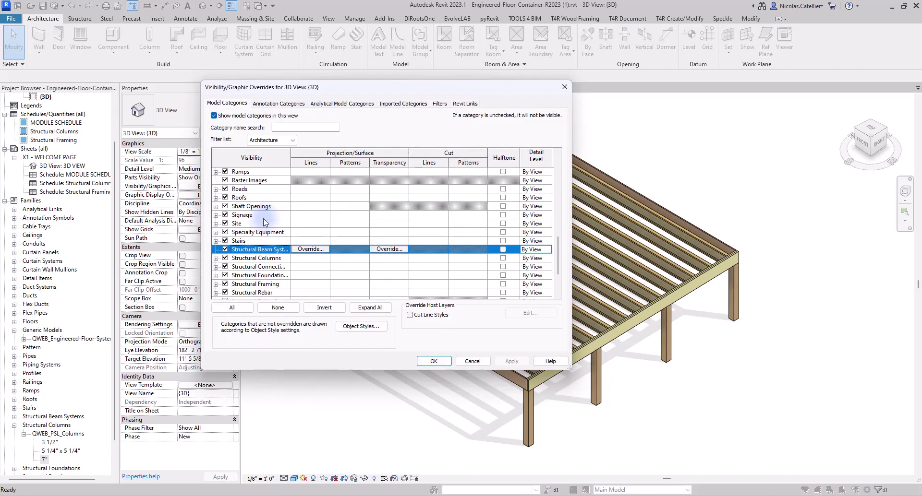
left_click(225, 258)
left_click(433, 361)
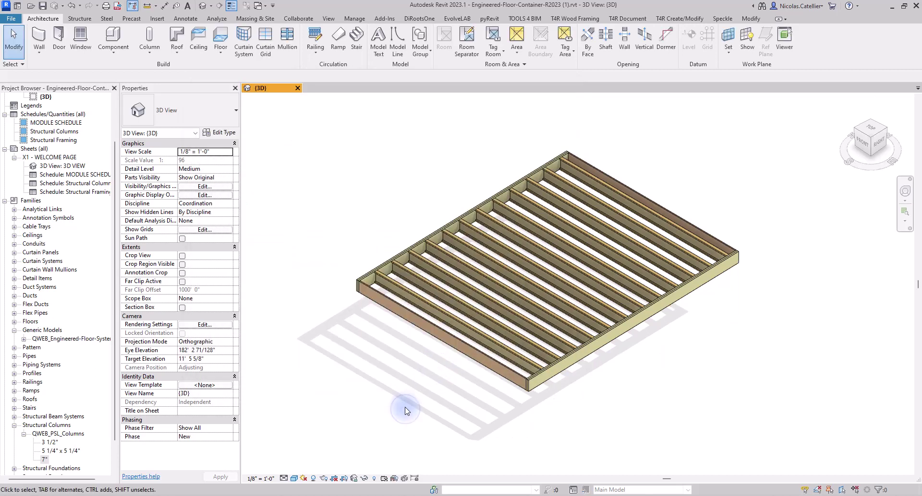
Undo the hiding of the Structural Columns and Floors categories in the 3D view
key("ctrl+z")
key("ctrl+z")
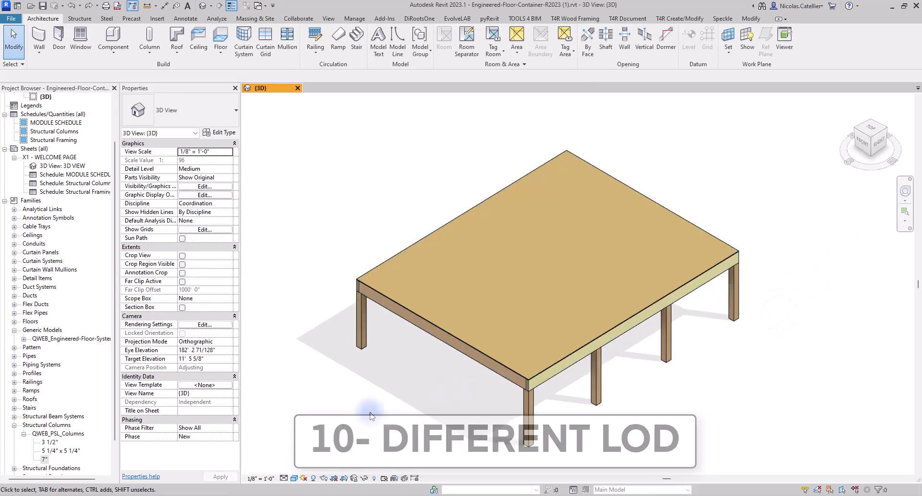
Switch the 3D view's detail level to Coarse, then return it to Medium
left_click(284, 479)
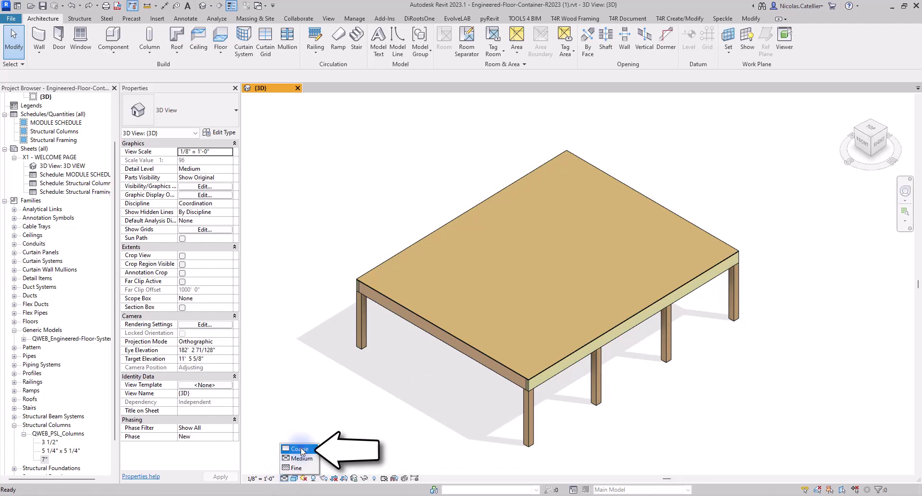
left_click(301, 450)
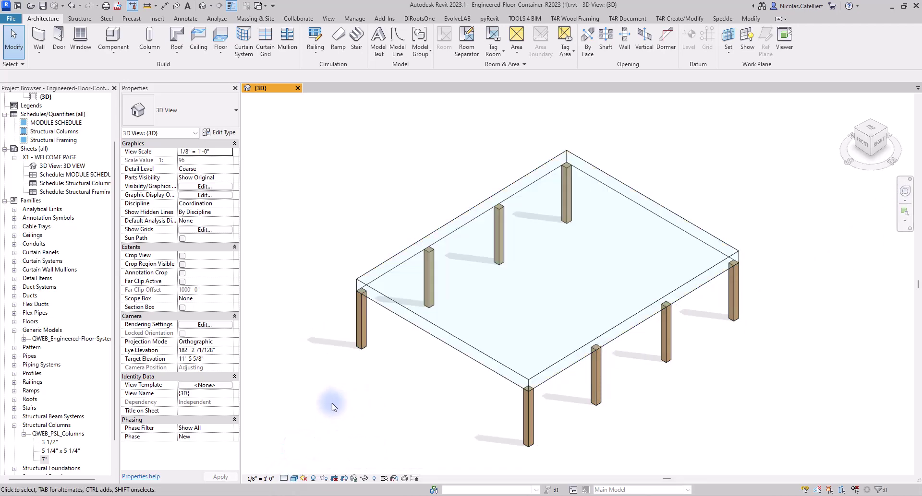
left_click(283, 478)
left_click(296, 459)
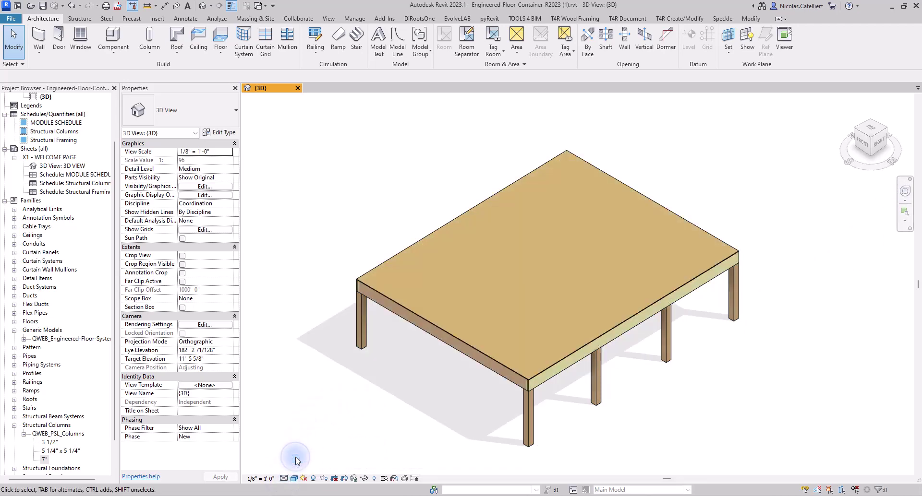
Select the nested subfloor on top of the floor system and hide that element in the 3D view
key("Tab")
left_click(432, 311)
key("e")
key("h")
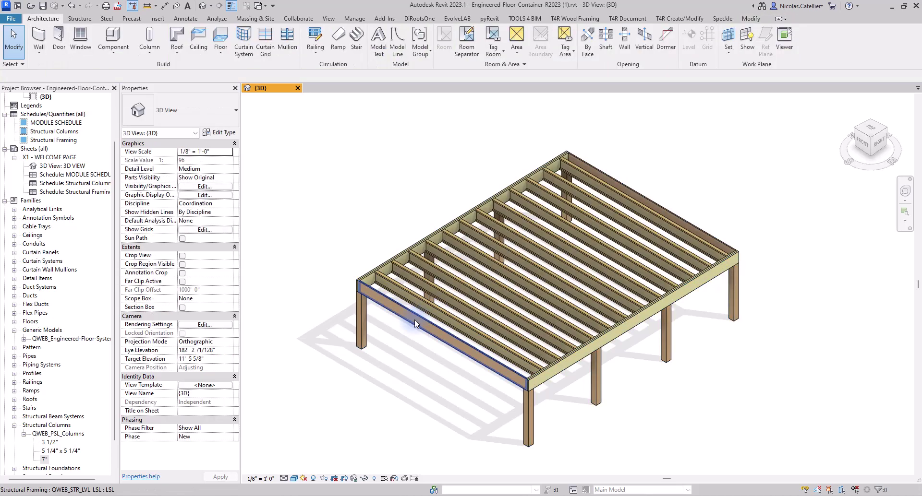
Set the 3D view's detail level to Fine to show the joist connections at the beam
left_click(284, 478)
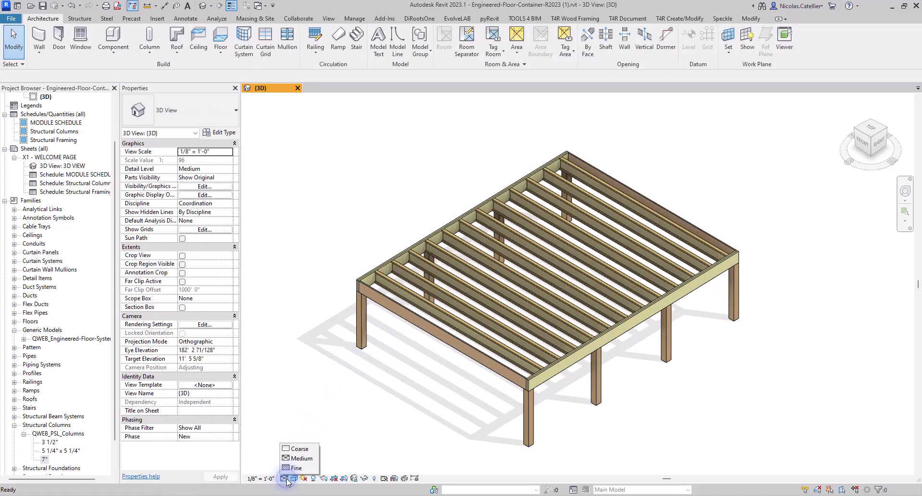
left_click(293, 468)
scroll(331, 295, "up", 5)
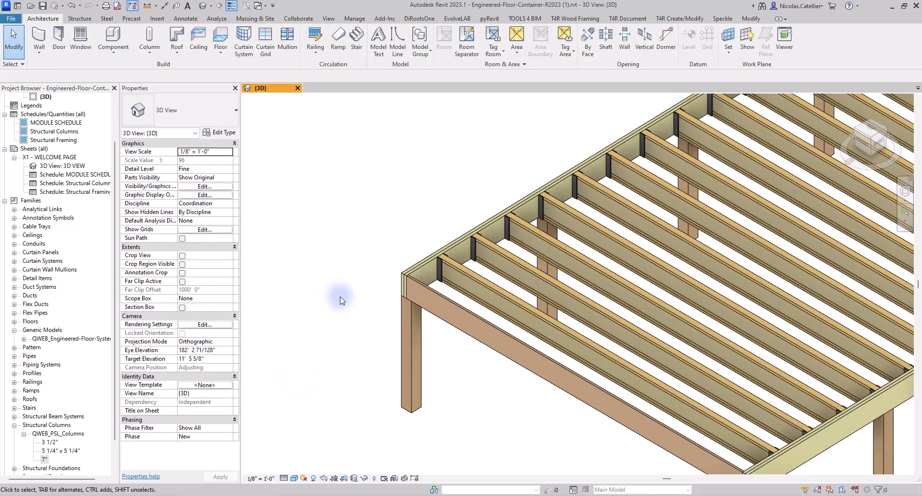
Set the floor system's floor-to-floor height to 9' with the structural schedules shown alongside the 3D view
scroll(310, 291, "down", 6)
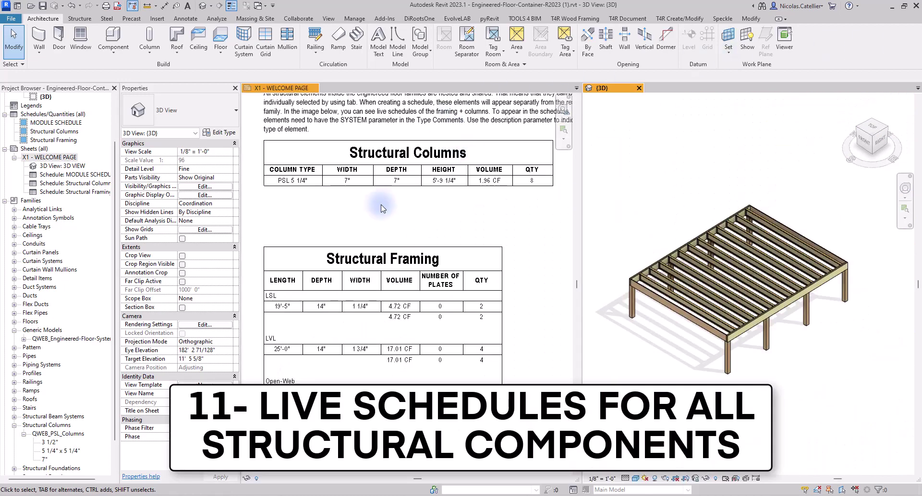
left_click(772, 287)
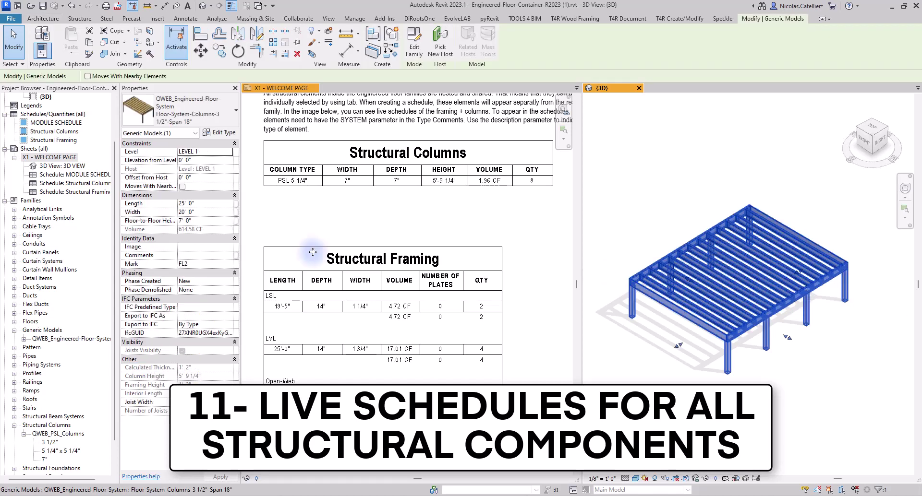
left_click(204, 223)
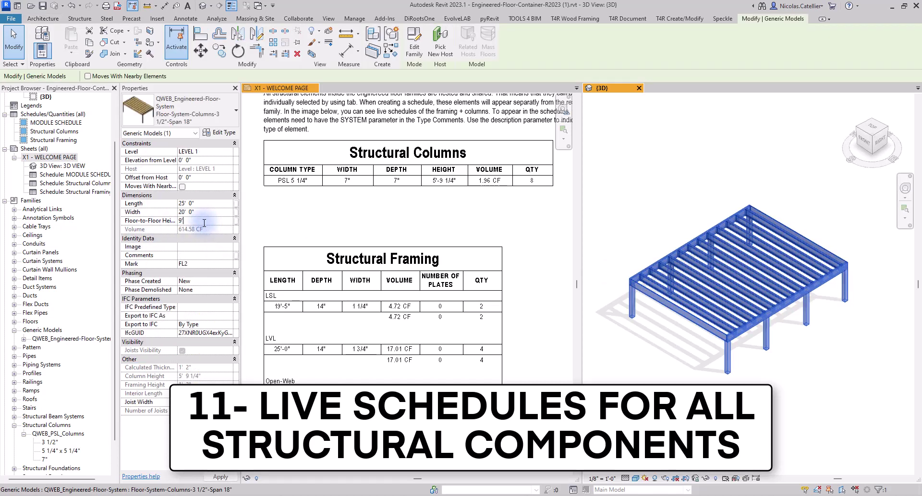
type("9'")
key("Return")
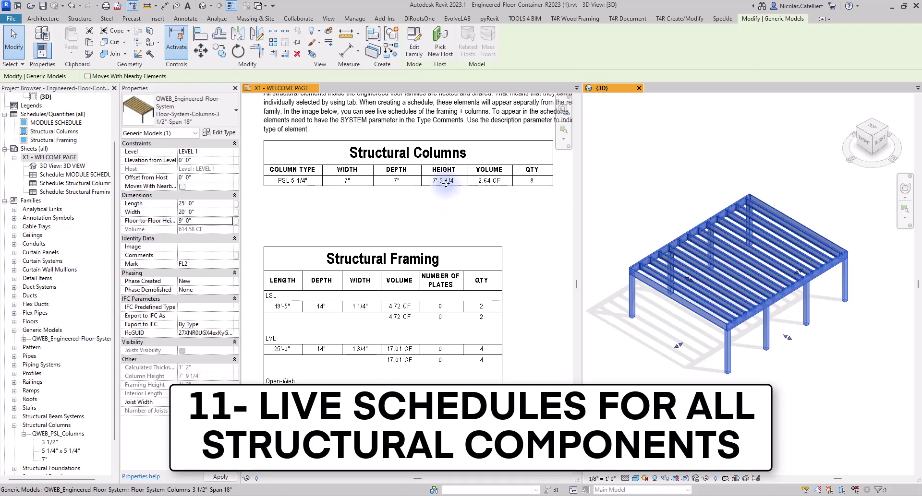
left_click(667, 198)
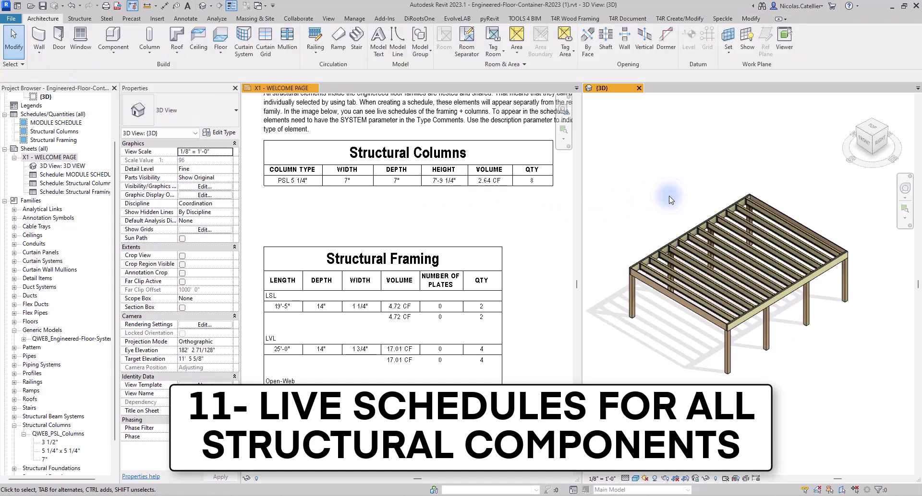
Narrow the floor system to about 12'-10" wide and paste a copy of it beside the original in the 3D view
left_click(677, 247)
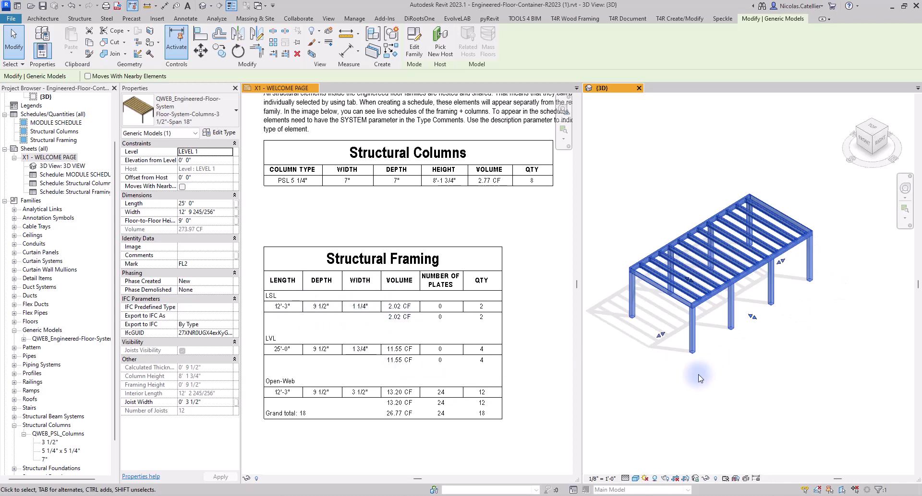
key("ctrl+c")
key("ctrl+v")
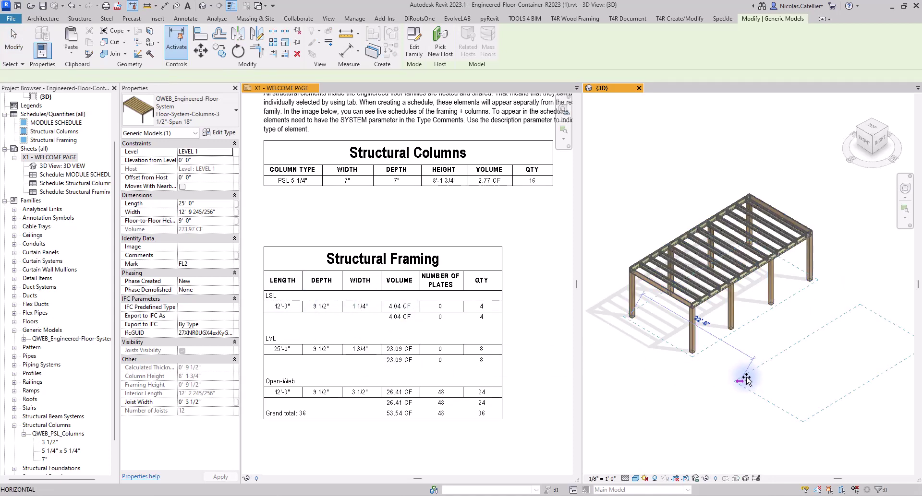
left_click(672, 401)
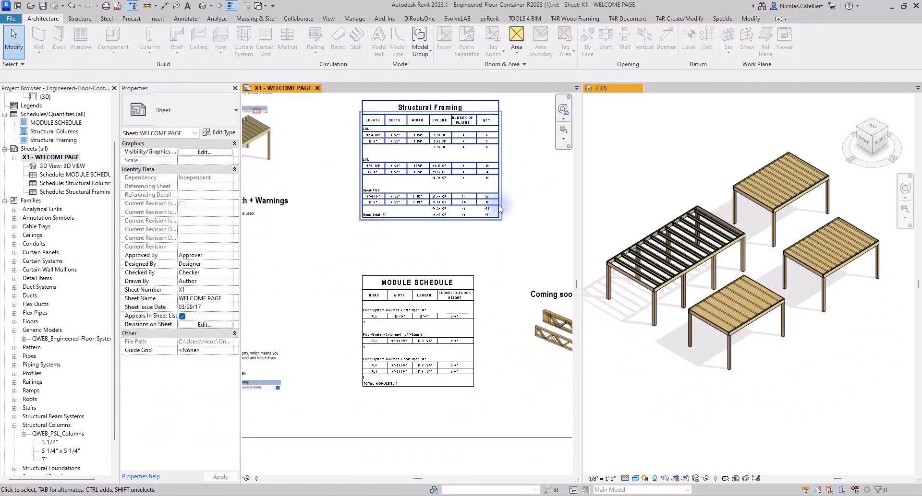
Examine the module schedule on the welcome sheet and open the FL3 module's floor-to-floor height for editing
scroll(370, 362, "up", 2)
scroll(336, 365, "up", 2)
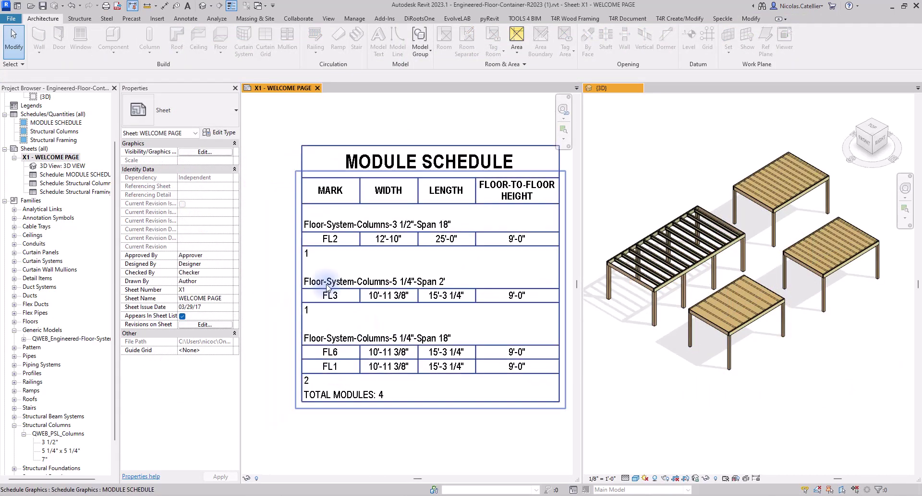
middle_click_drag(291, 341, 269, 342)
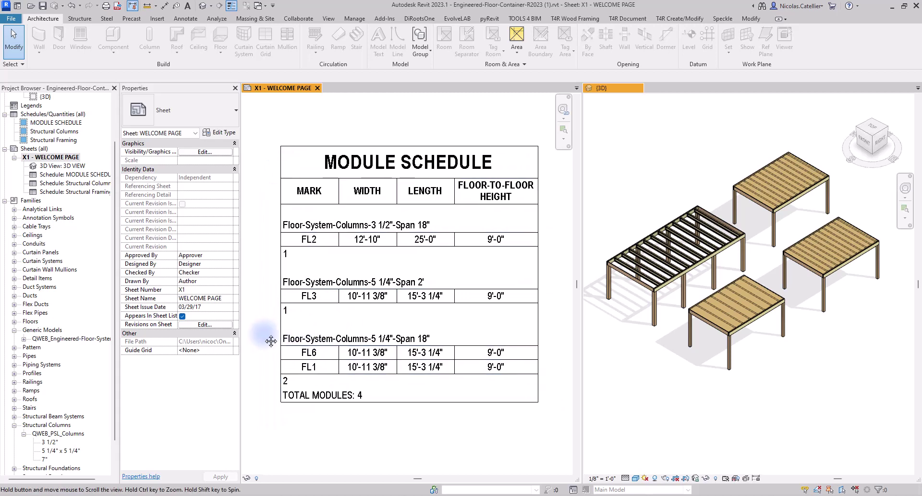
left_click(725, 335)
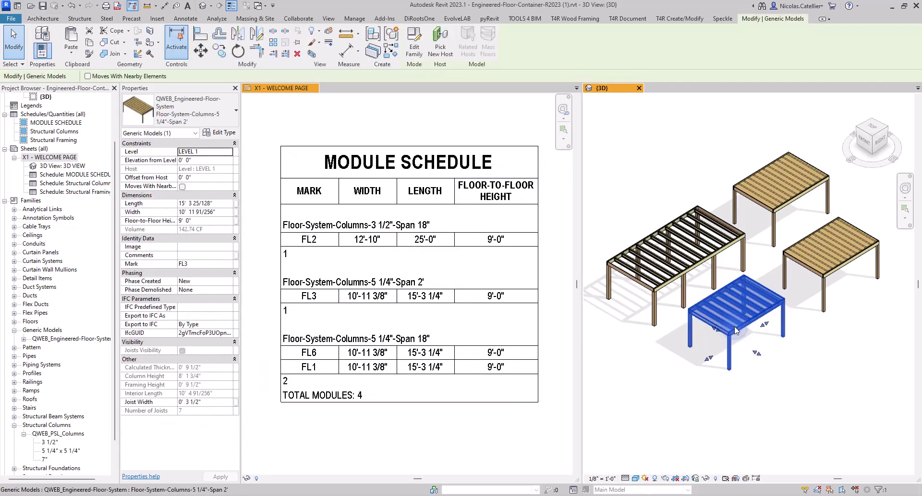
left_click(213, 222)
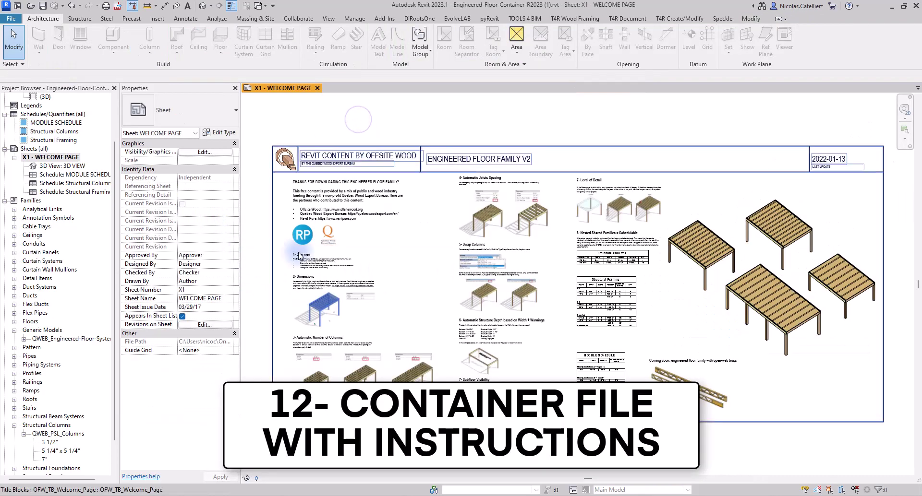
Examine the instructions, illustrations and schedules on the X1 - WELCOME PAGE sheet, from the overview to the placed 3D view
scroll(334, 331, "up", 4)
middle_click_drag(385, 416, 410, 251)
scroll(334, 291, "up", 1)
middle_click_drag(611, 219, 244, 287)
middle_click_drag(736, 202, 458, 216)
scroll(459, 216, "down", 3)
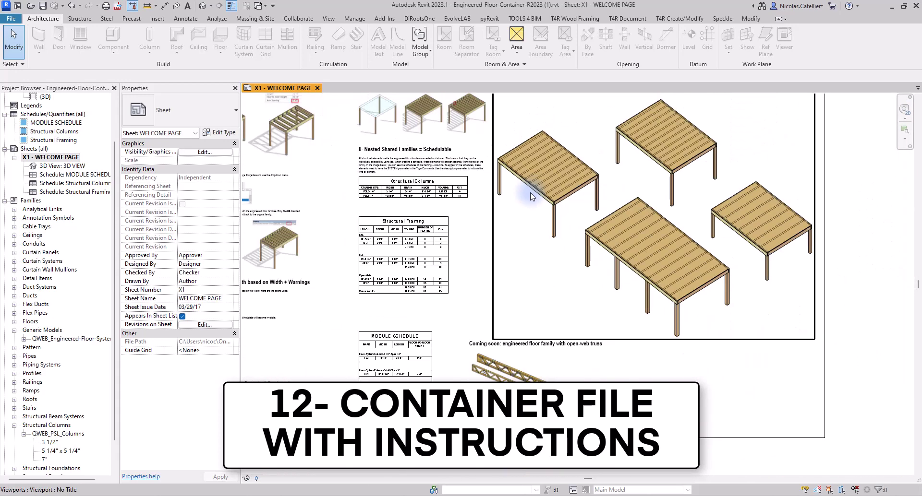
scroll(403, 221, "up", 4)
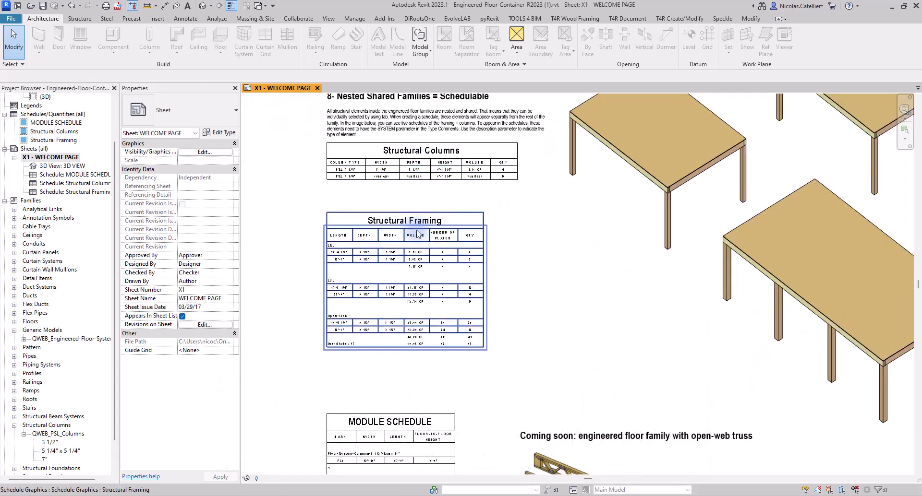
middle_click_drag(561, 232, 383, 365)
Activate the 3D view placed on the sheet, select the longest module's plywood subfloor, and deactivate the view again
double_click(638, 317)
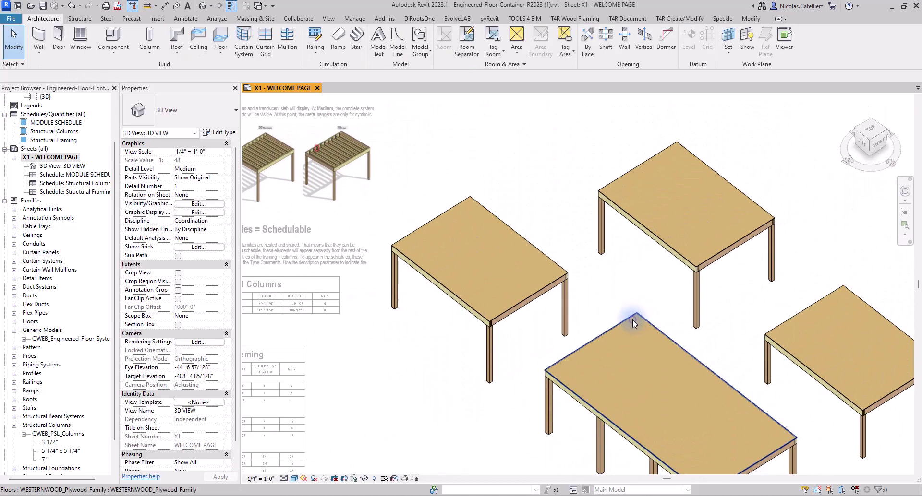
left_click(632, 320)
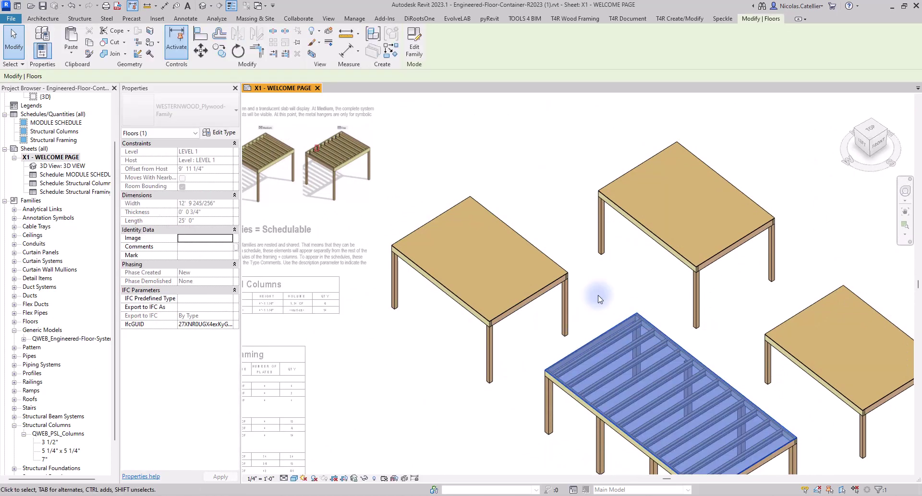
scroll(597, 298, "down", 5)
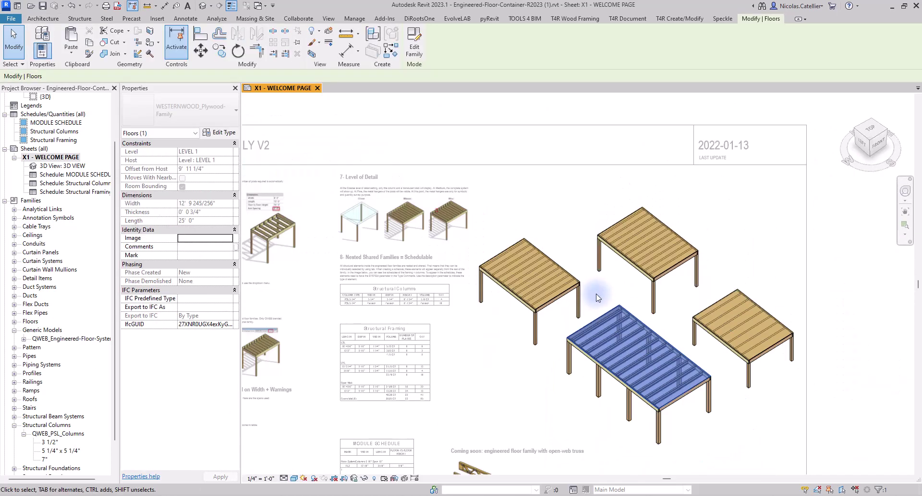
double_click(833, 302)
scroll(816, 302, "down", 3)
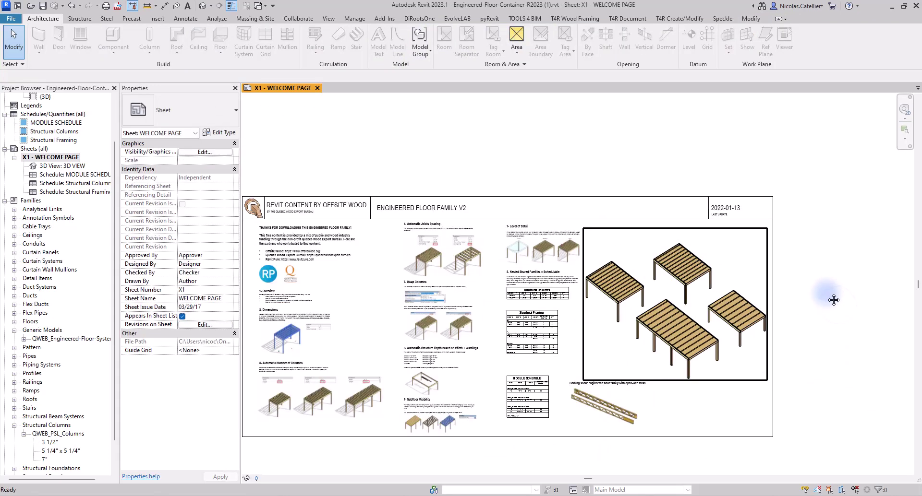
left_click(765, 449)
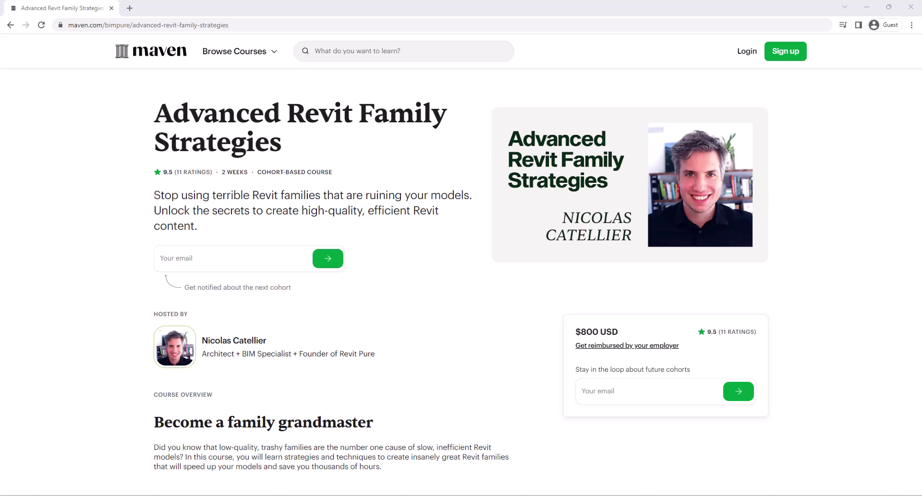
Read through the Advanced Revit Family Strategies course page in the browser, covering its audience, syllabus, schedule, testimonials and FAQ
scroll(456, 397, "down", 8)
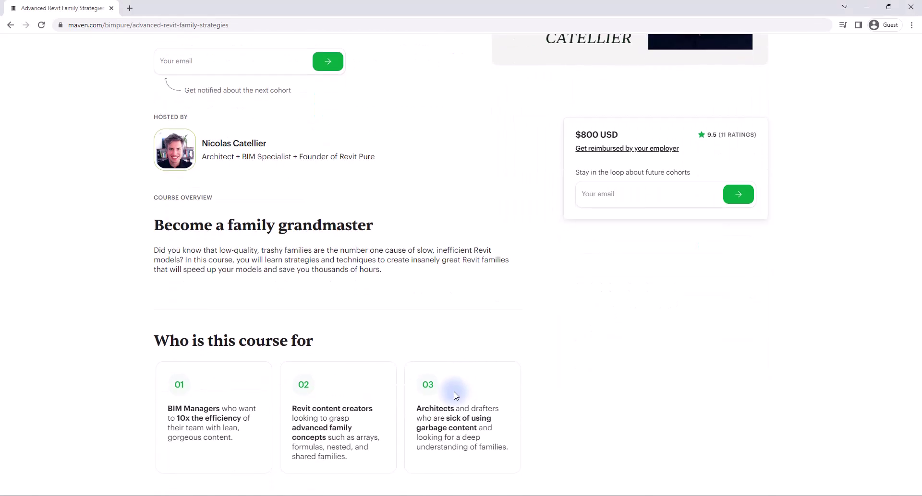
scroll(455, 394, "down", 13)
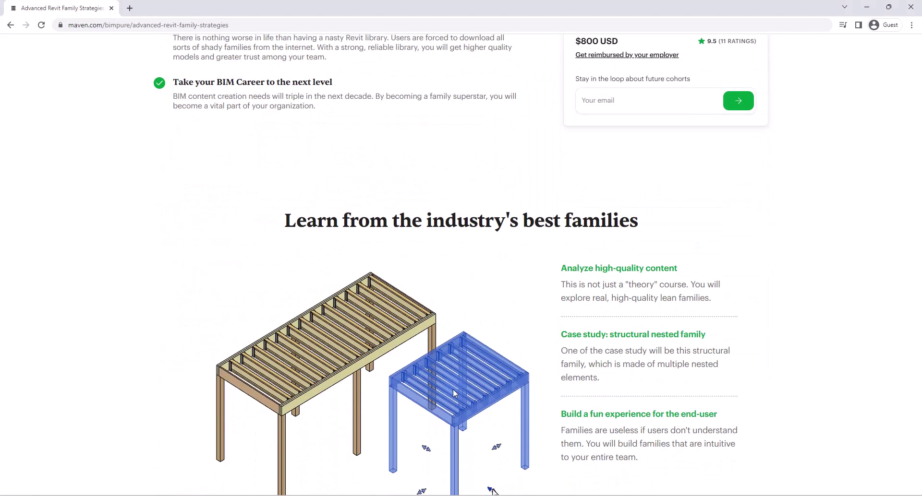
scroll(455, 393, "down", 15)
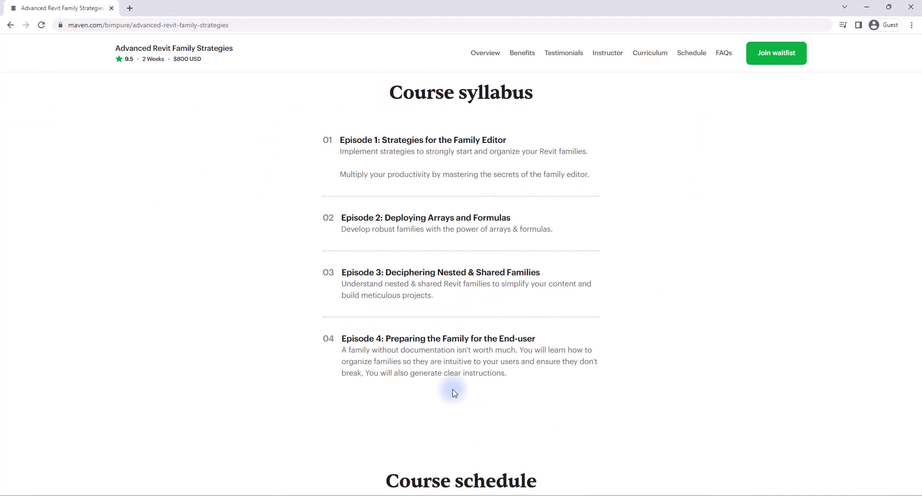
scroll(454, 393, "down", 9)
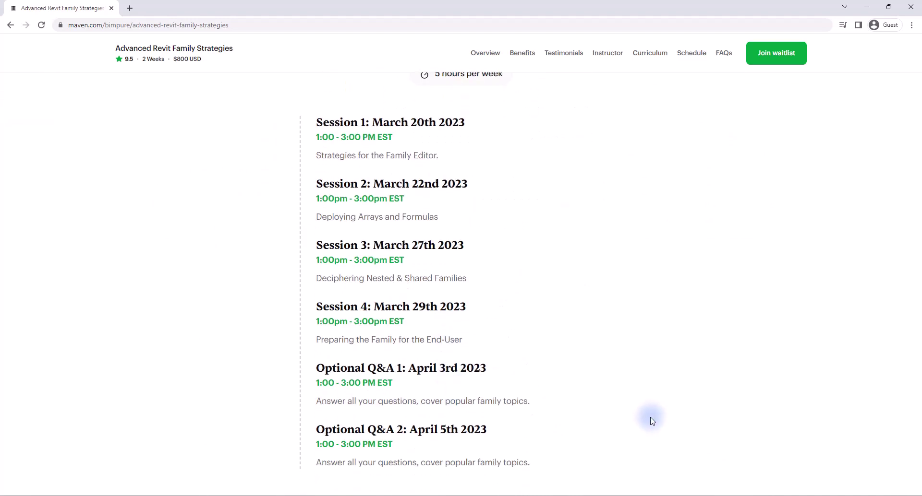
scroll(646, 411, "down", 12)
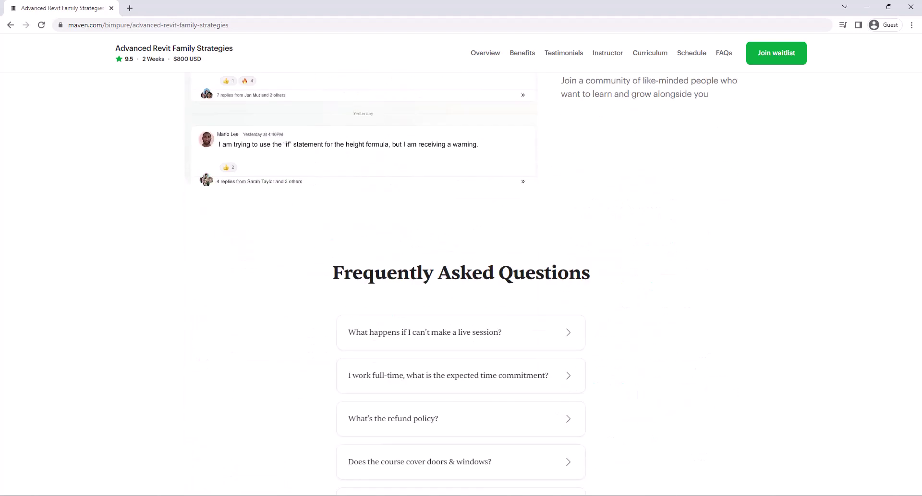
scroll(455, 391, "down", 1)
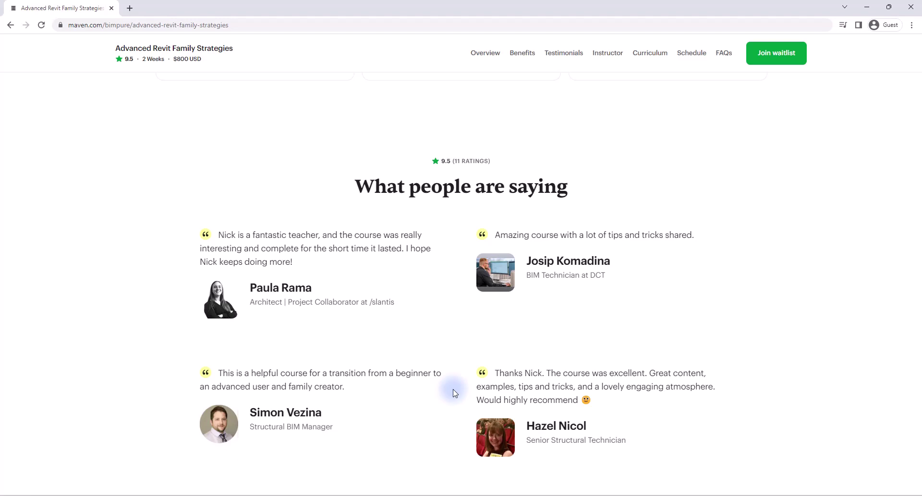
scroll(454, 392, "down", 3)
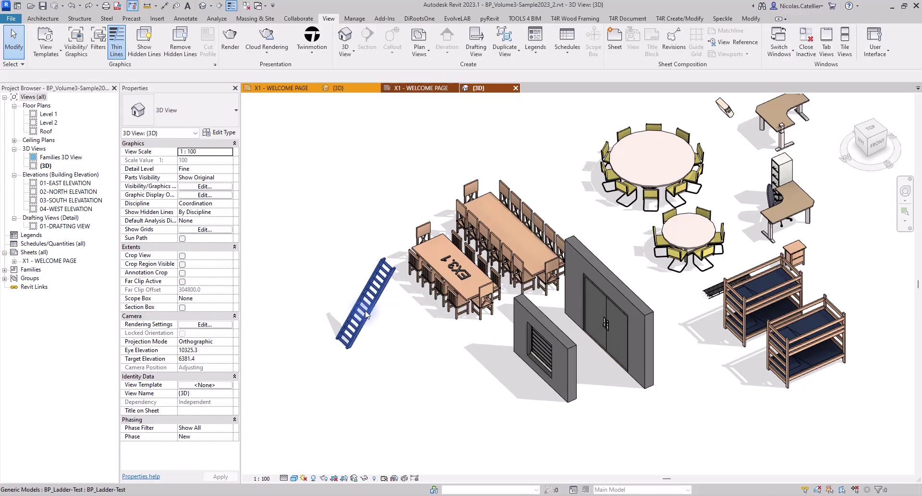
Switch to Revit and open the type properties of the BP_Ladder-Test ladder with its Test angle ready for editing
left_click(365, 303)
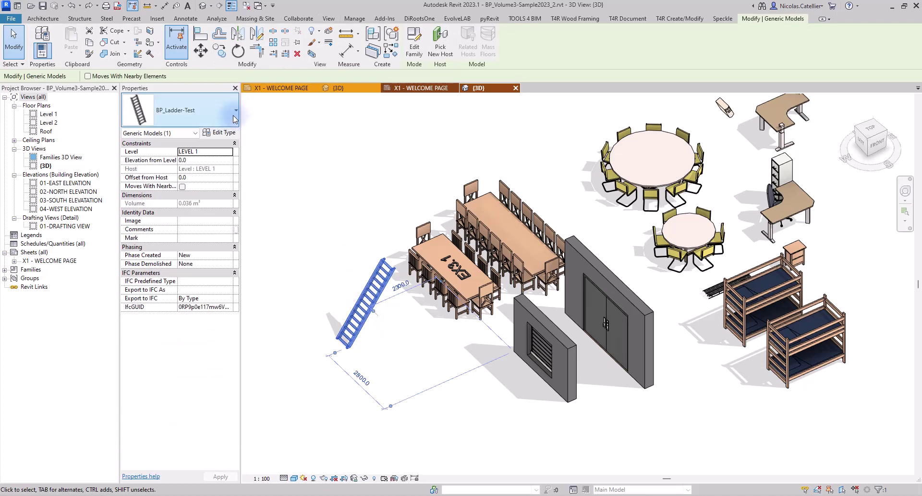
left_click(222, 132)
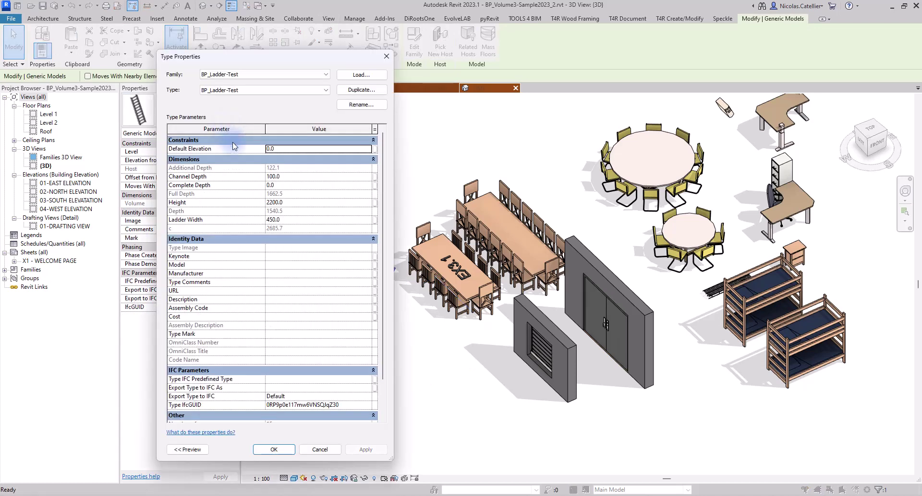
scroll(310, 340, "down", 1)
left_click(299, 406)
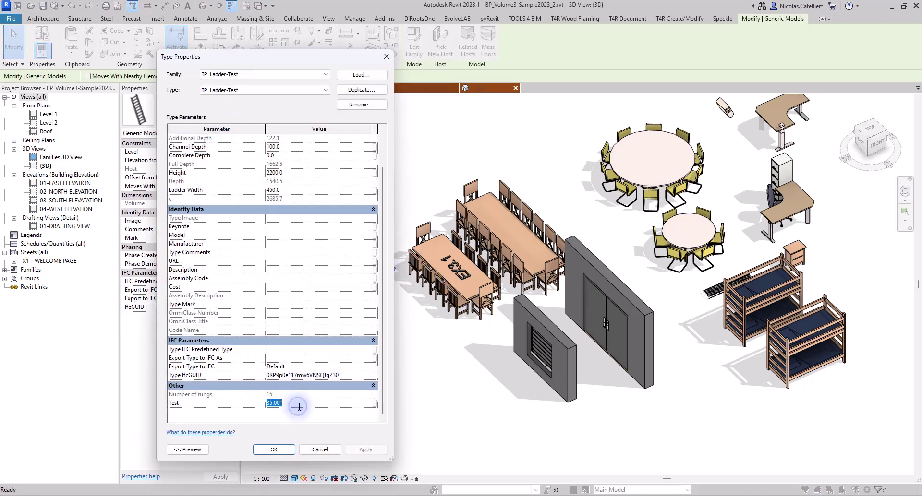